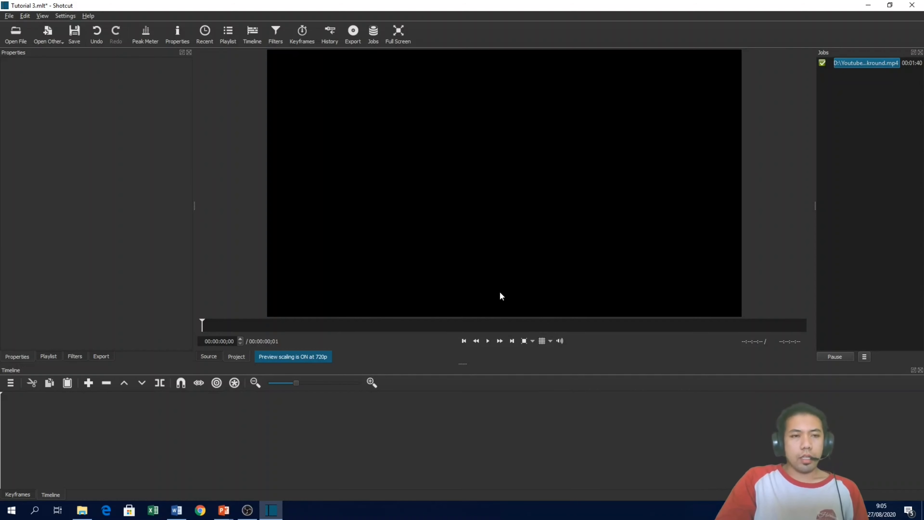
- Open the backround video file from the Materi 3 folder and place it at the start of the timeline as the first video track
click(15, 33)
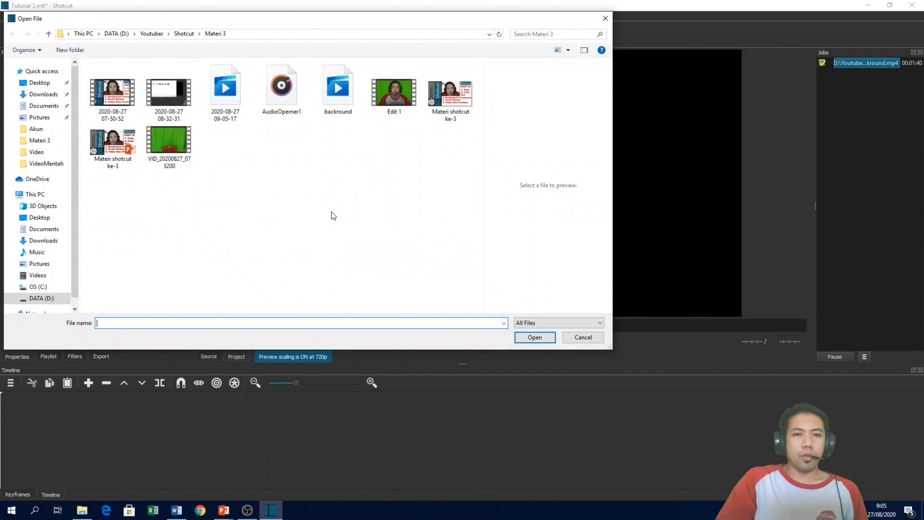
click(336, 101)
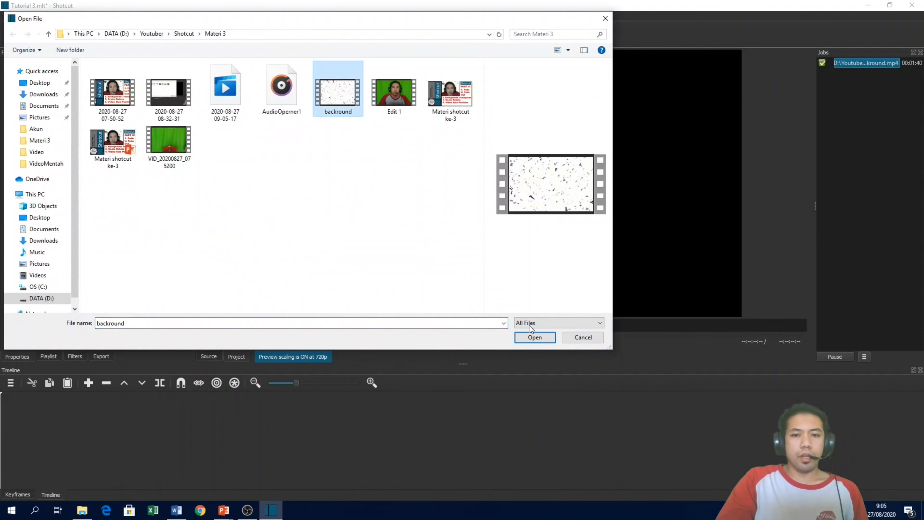
click(533, 338)
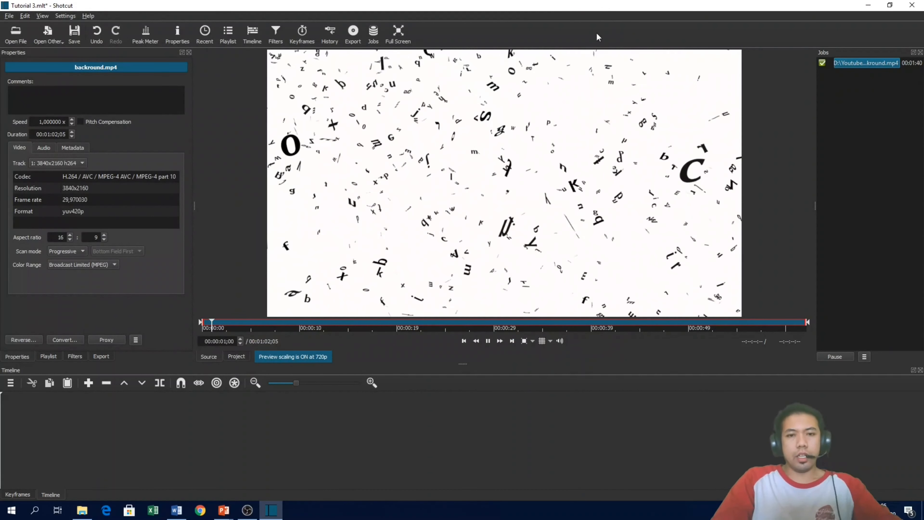
drag(455, 222, 2, 460)
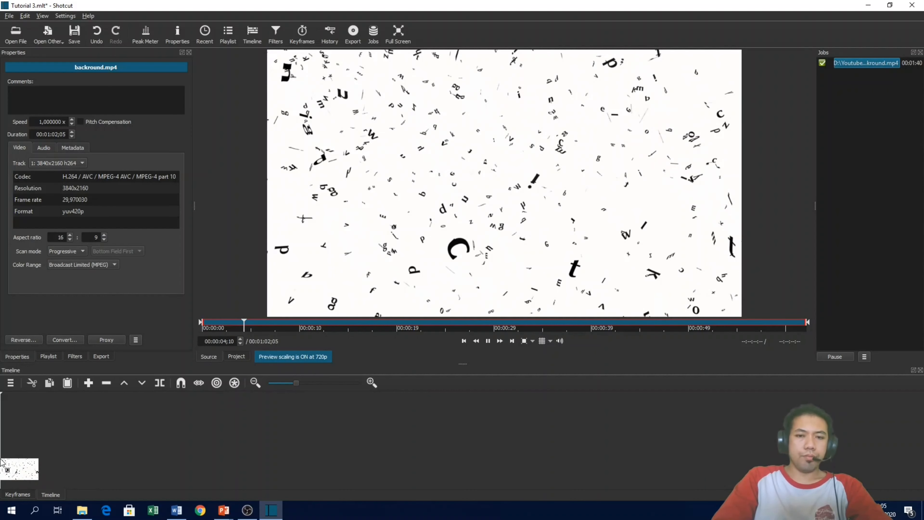
drag(1, 459, 2, 460)
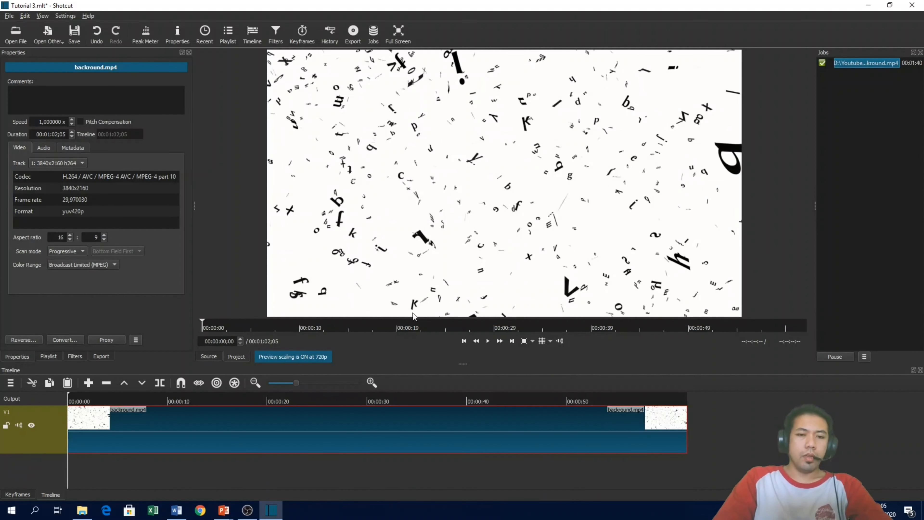
- Open the Edit 1 video file as the source clip and pause its playback
click(14, 34)
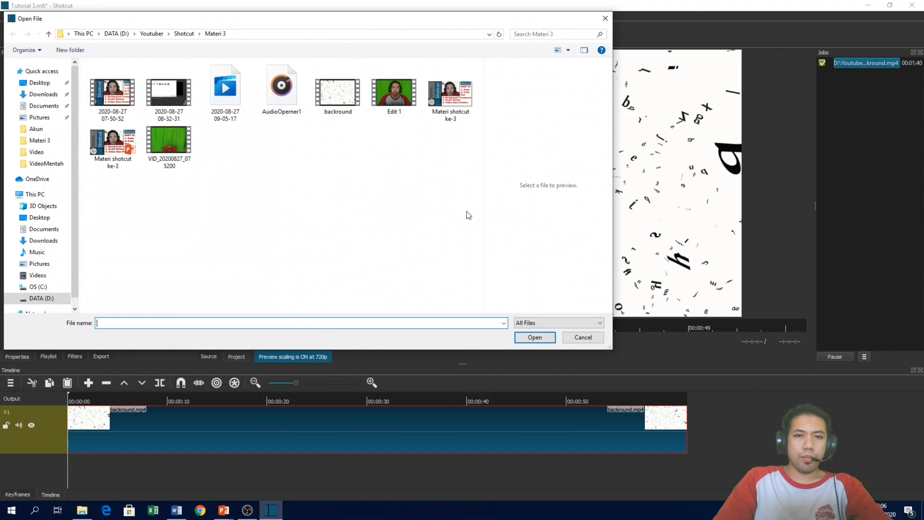
click(399, 97)
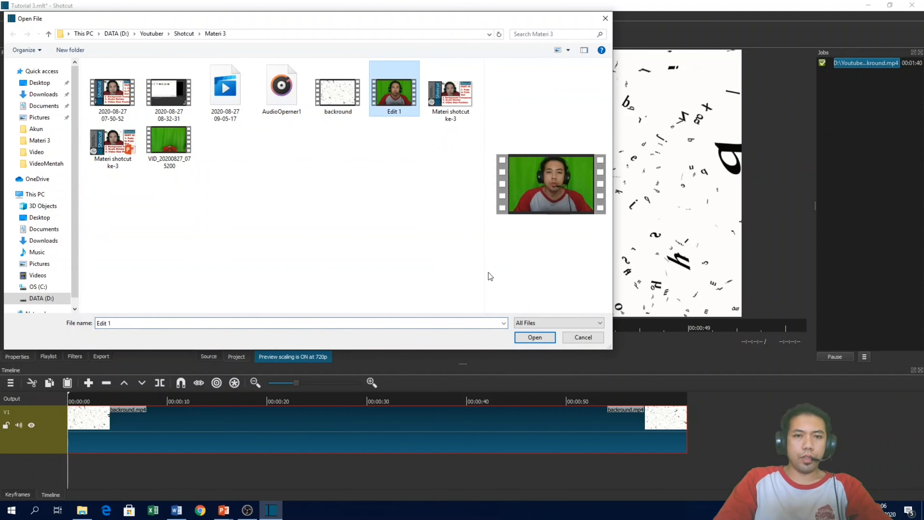
click(534, 338)
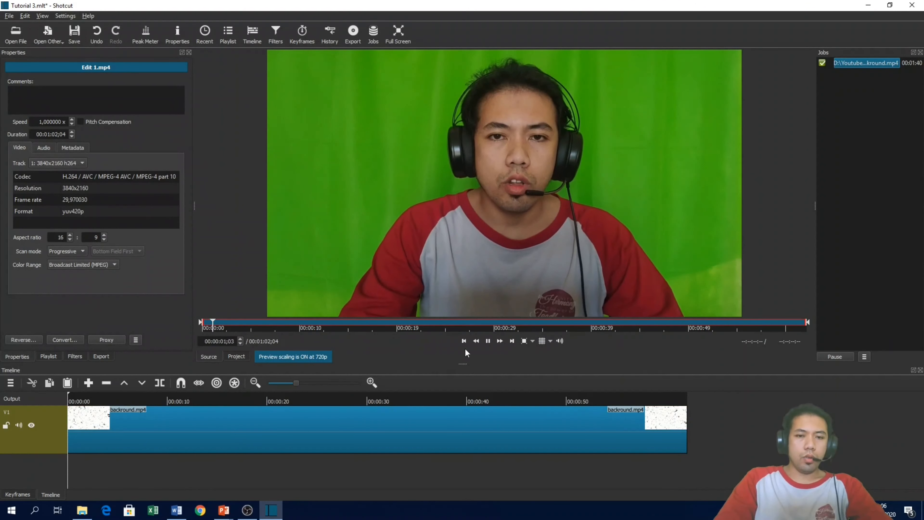
click(488, 341)
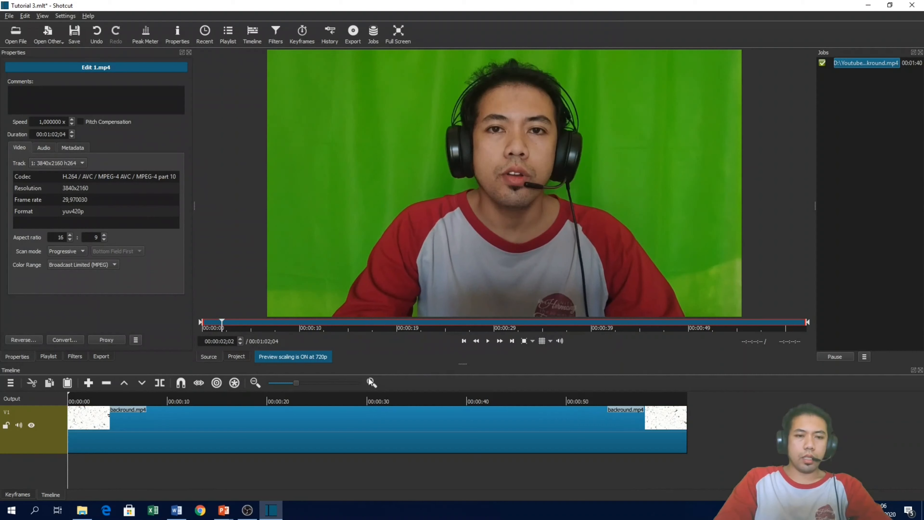
- Add a second video track and place the Edit 1 clip on it, aligned with the start of the timeline
click(10, 385)
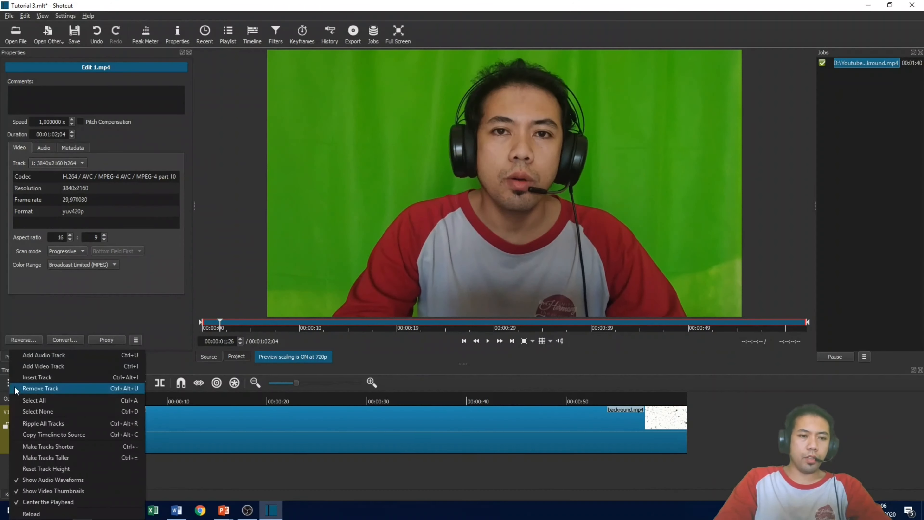
click(46, 372)
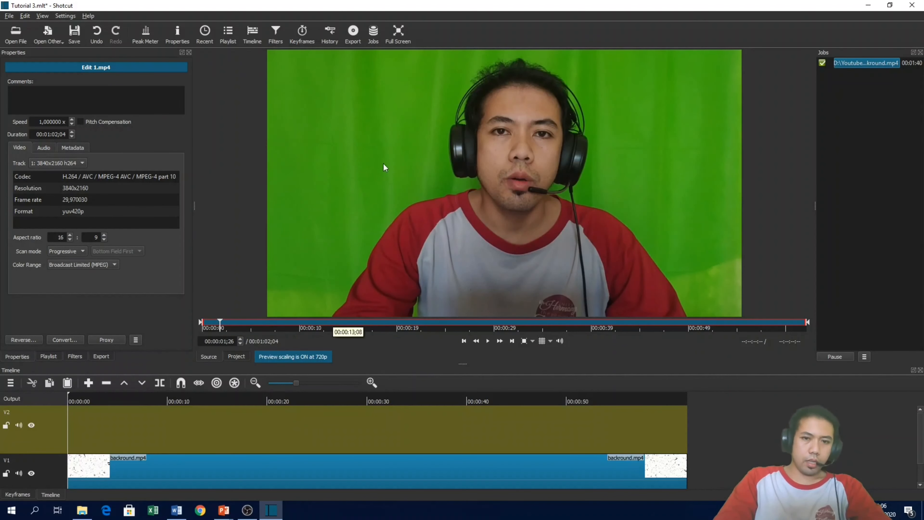
drag(506, 123, 71, 415)
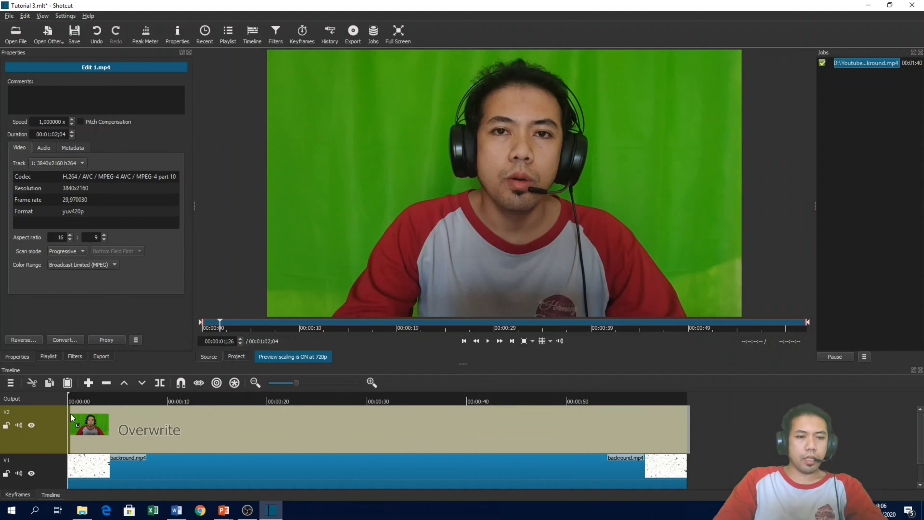
drag(71, 414, 69, 416)
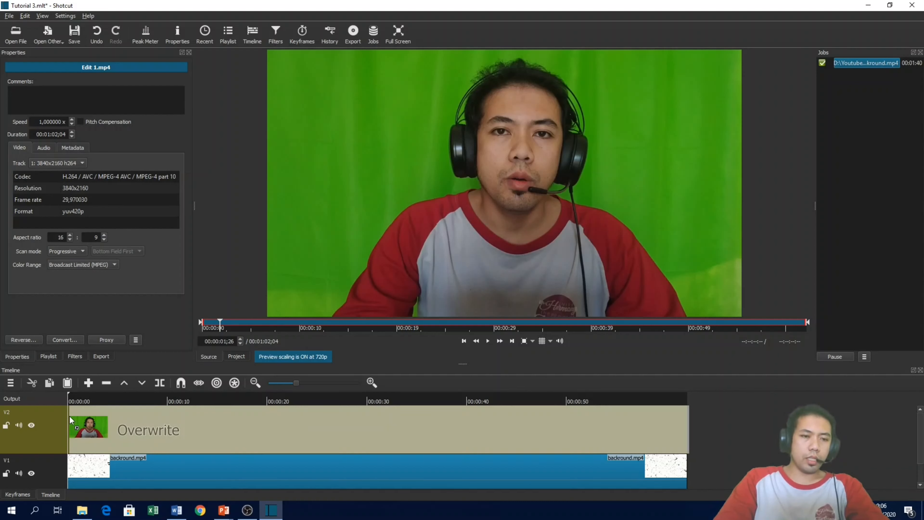
drag(69, 416, 69, 416)
drag(70, 416, 93, 427)
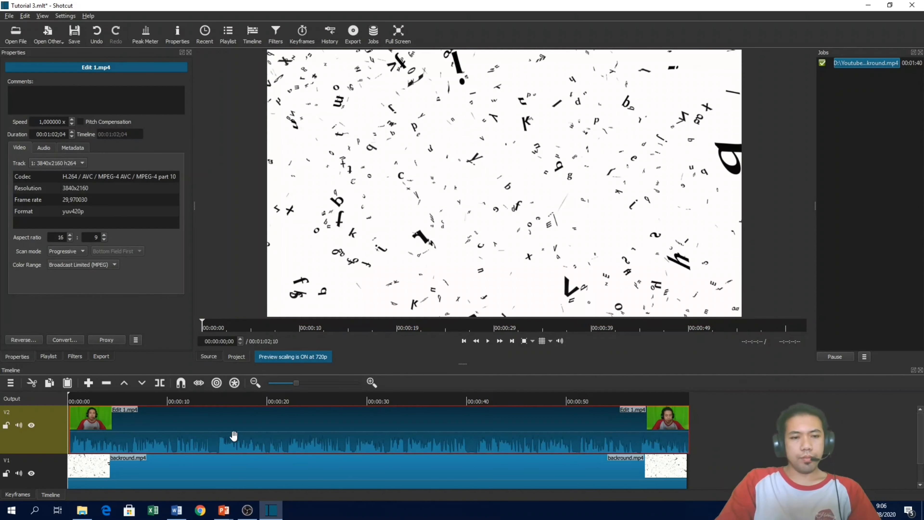
drag(410, 427, 399, 430)
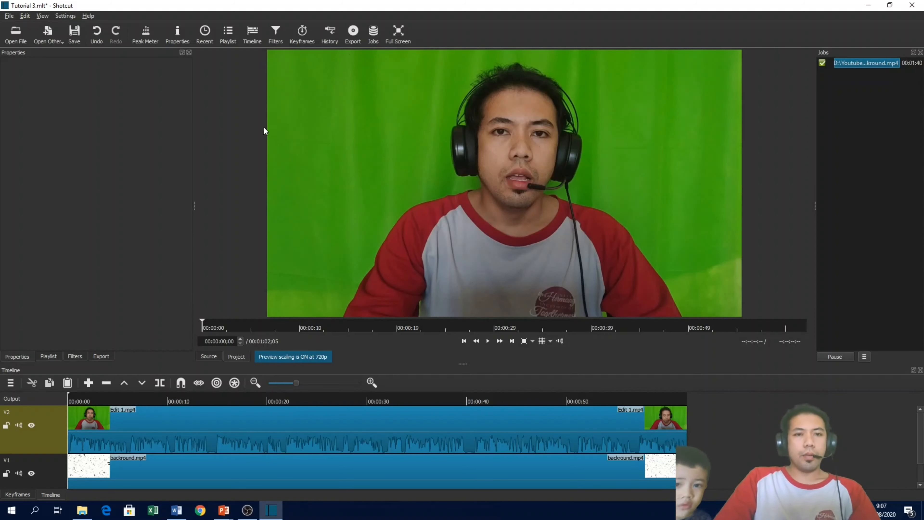
- Search the filters for "fade" and add the Fade In Audio filter to track V2
click(280, 42)
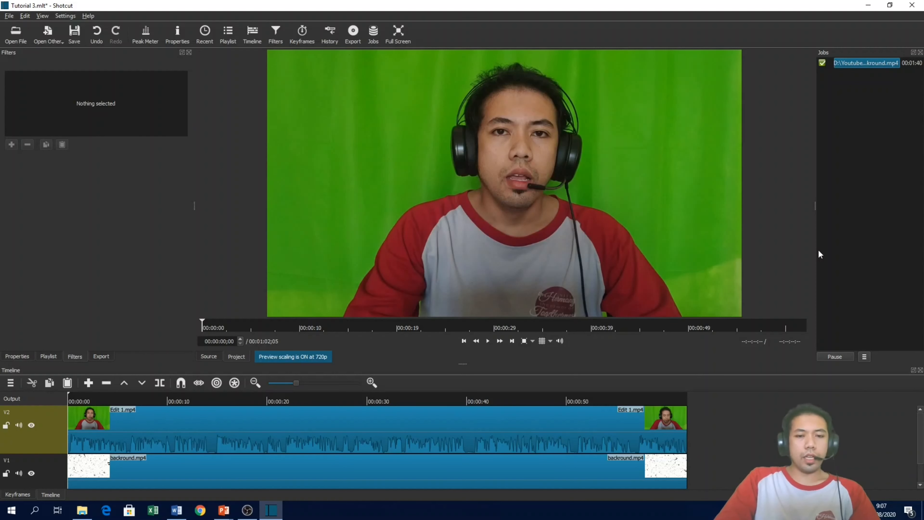
click(49, 432)
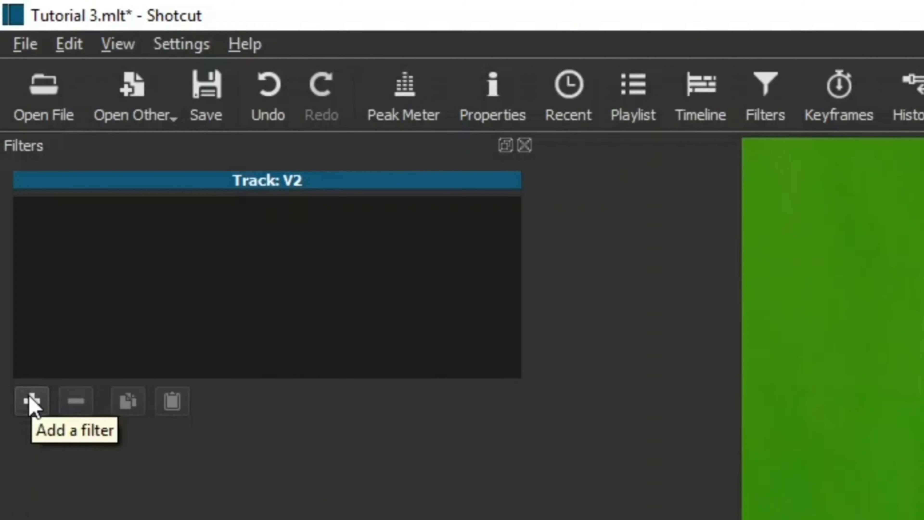
click(31, 400)
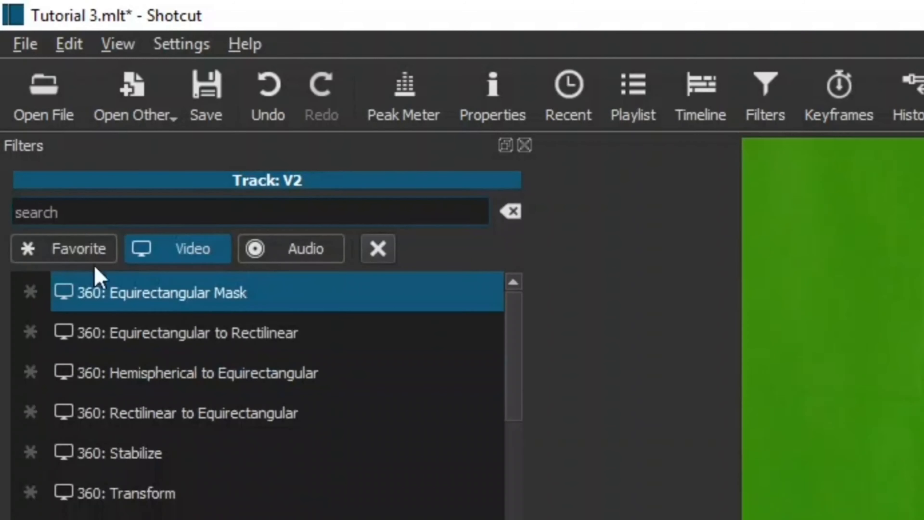
text(f)
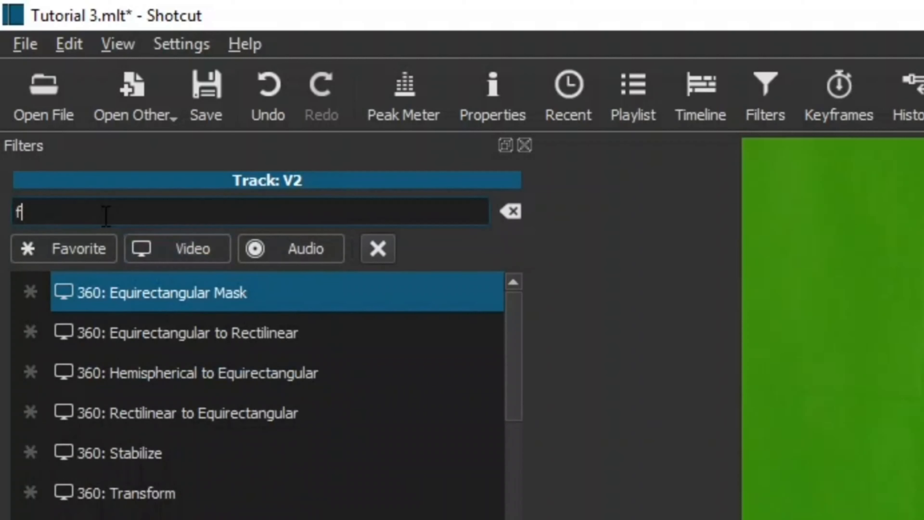
text(ade)
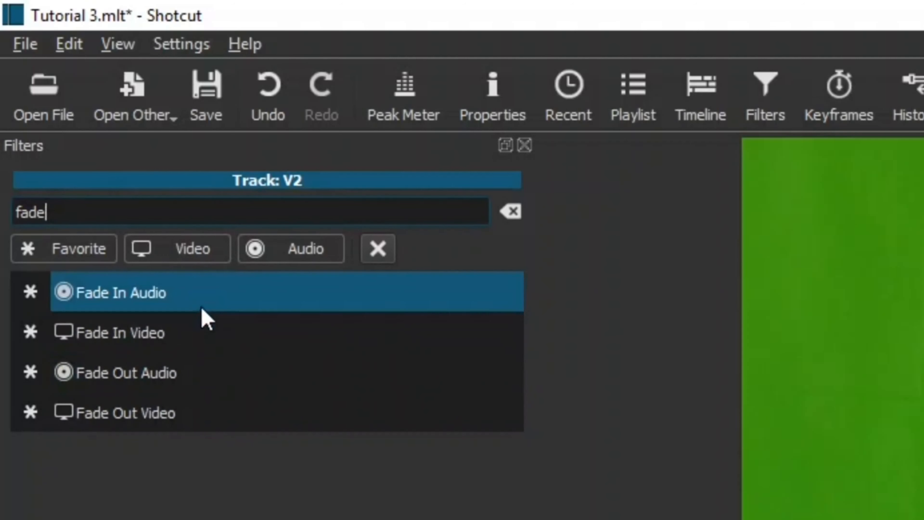
click(202, 304)
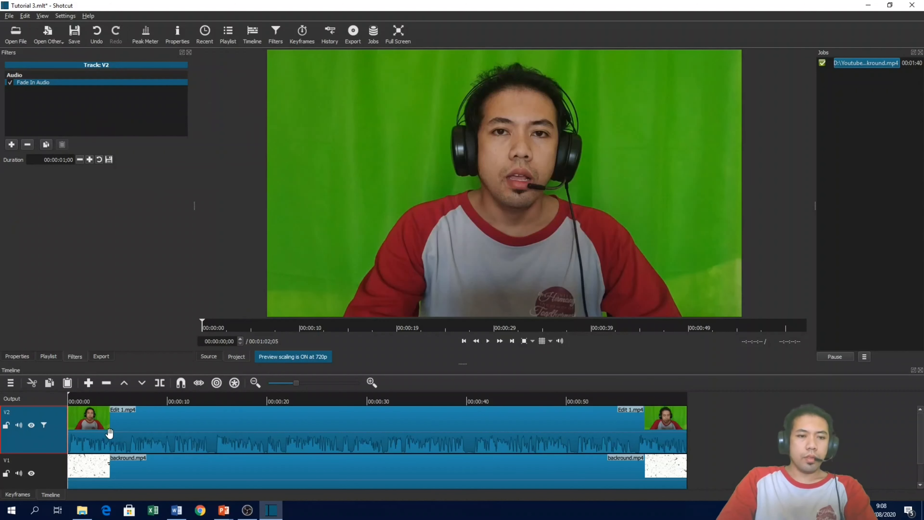
- Play the opening seconds of the project twice from the start to check the audio fade-in
click(487, 341)
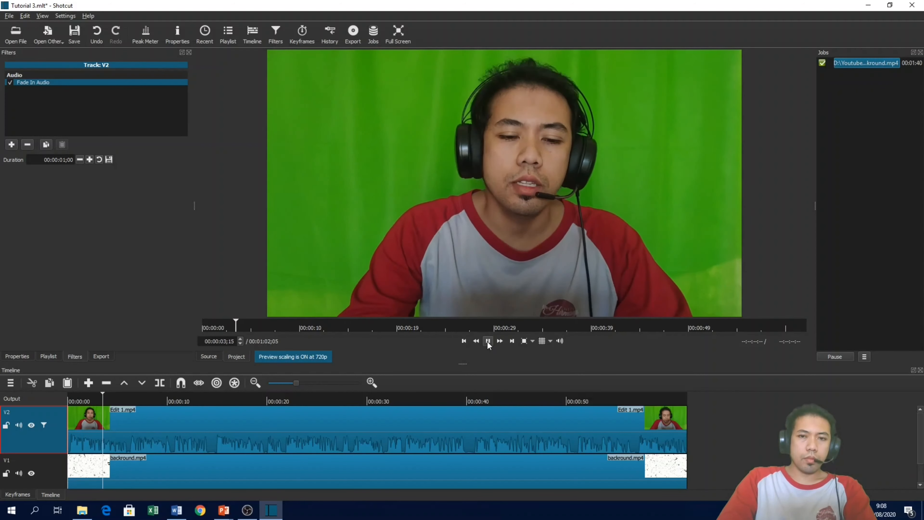
click(487, 342)
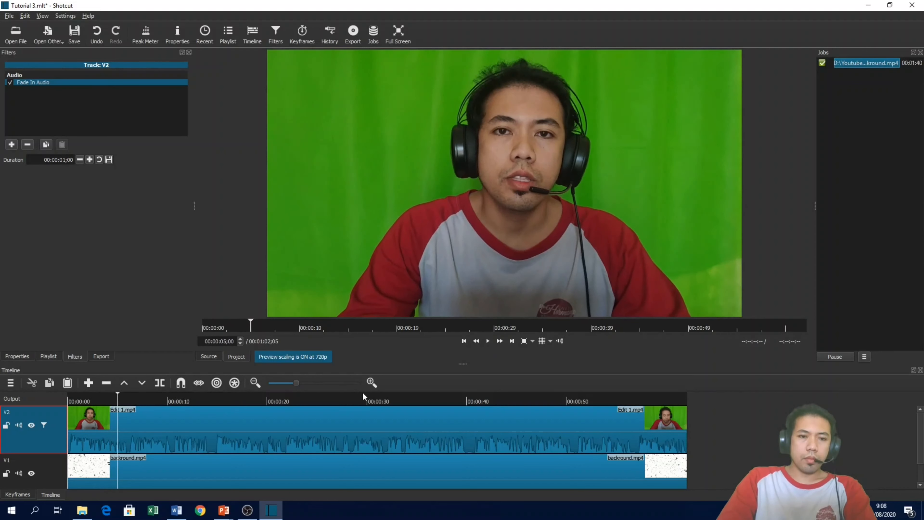
click(69, 396)
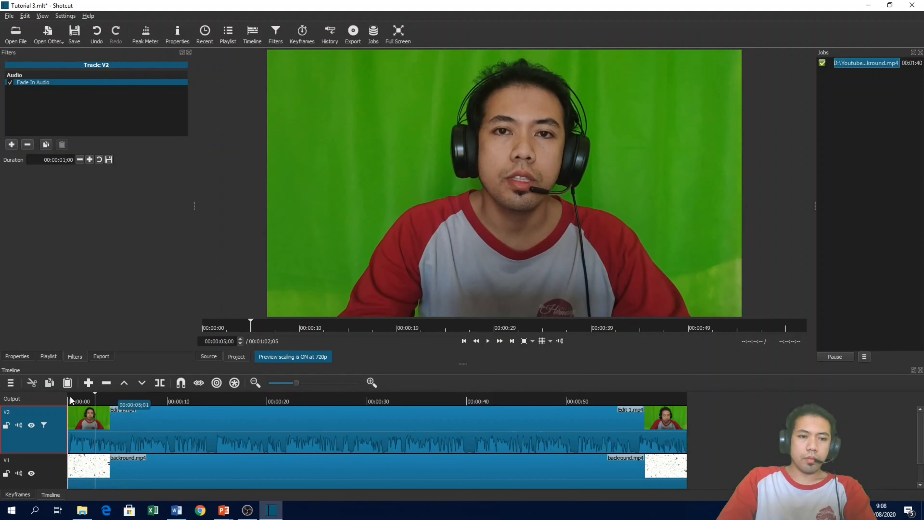
click(488, 341)
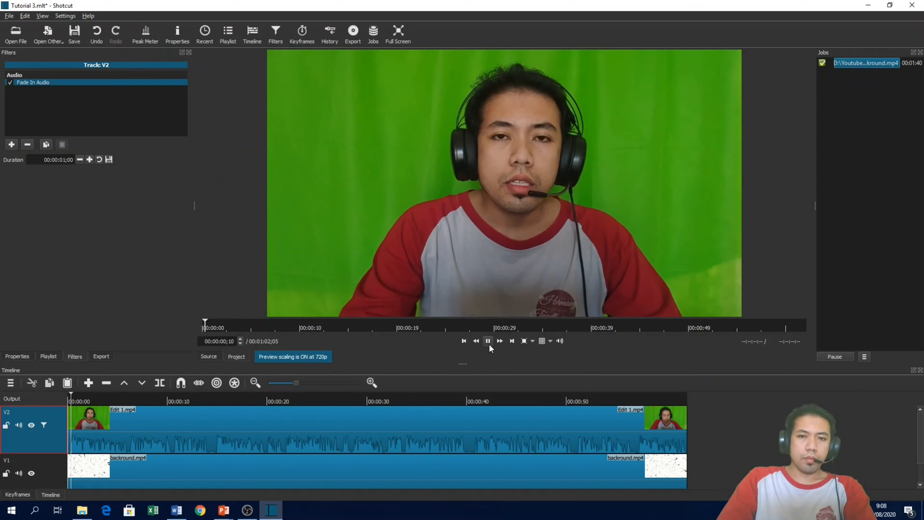
click(488, 341)
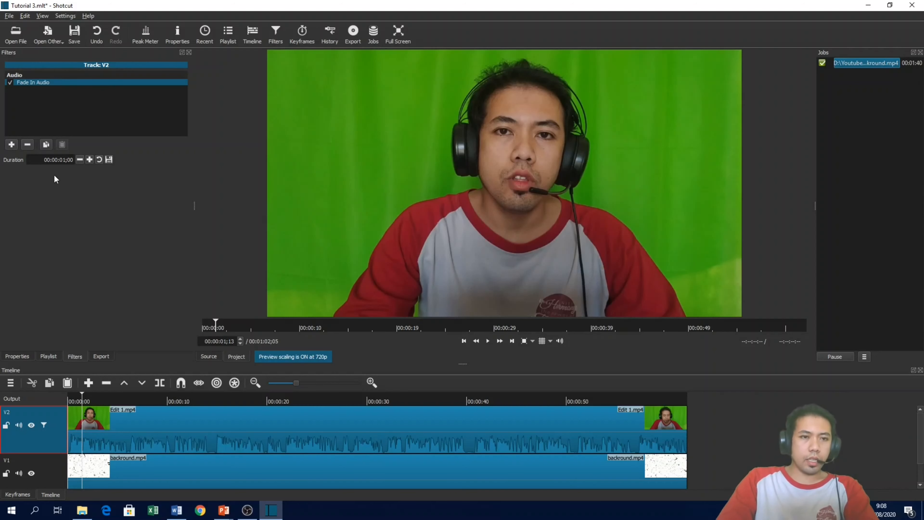
- Set the Fade In Audio duration on track V2 to 00:00:02;00 and return the playhead to the start
triple_click(66, 160)
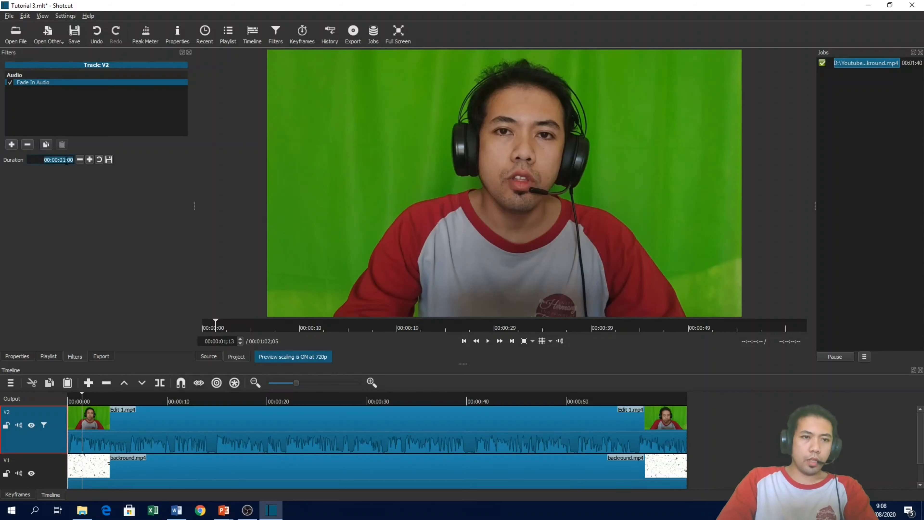
click(66, 160)
key(BackSpace)
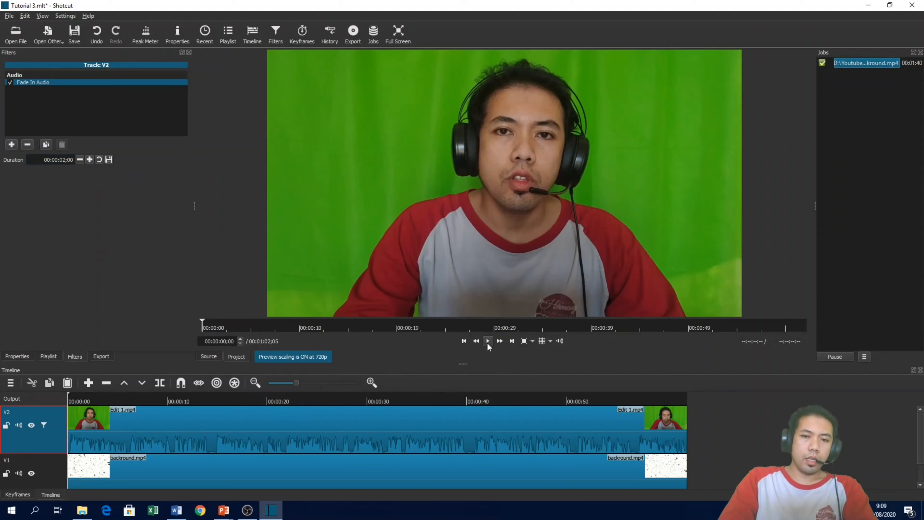
key(Home)
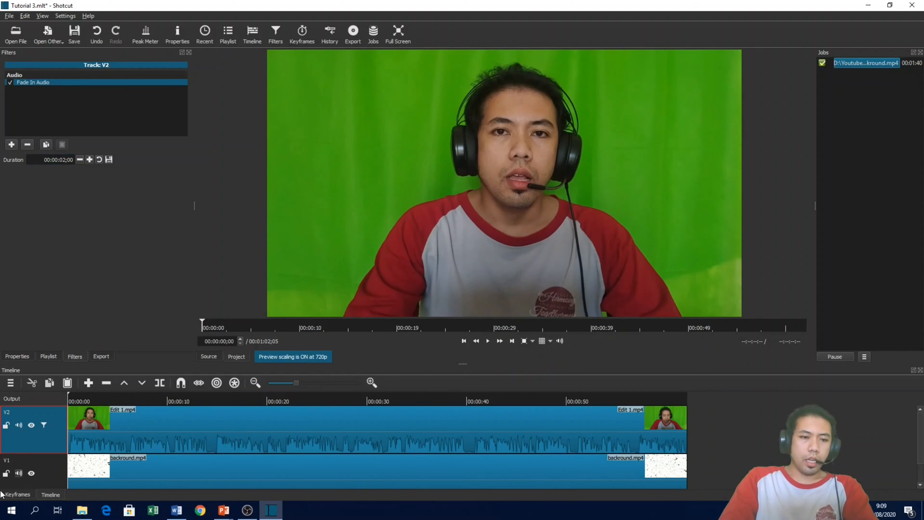
- Mute and hide track V1, and play the project's opening twice to check the audio fade-in
click(23, 473)
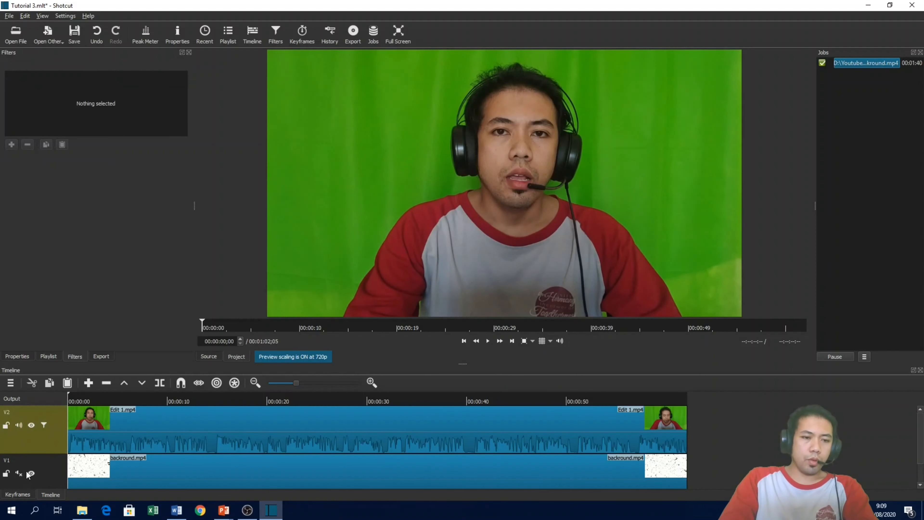
click(488, 341)
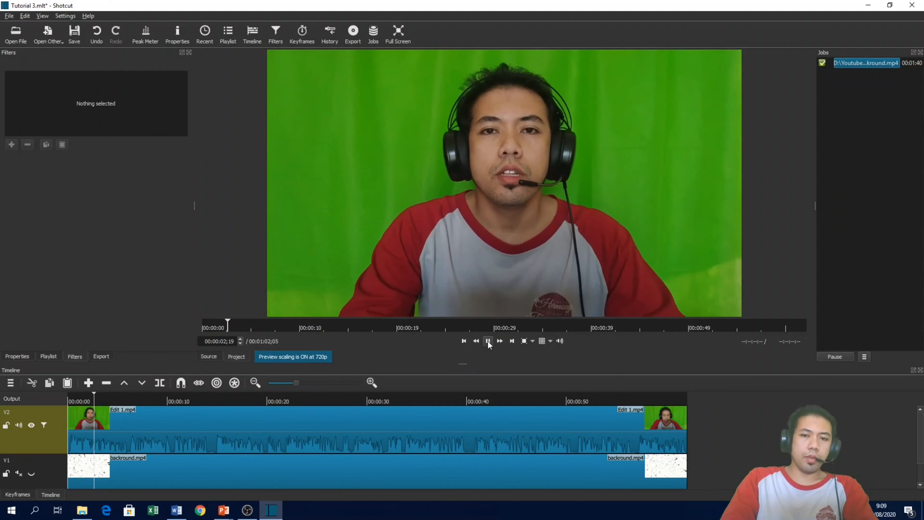
click(488, 341)
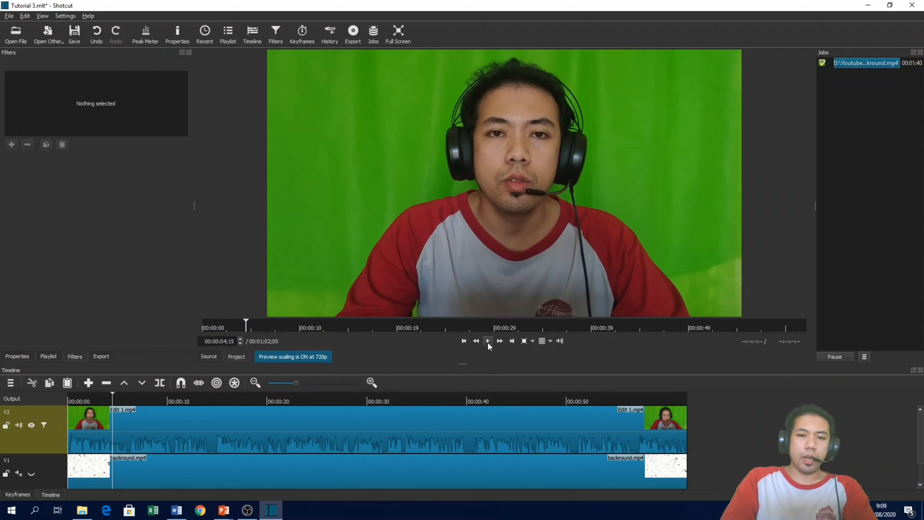
click(464, 342)
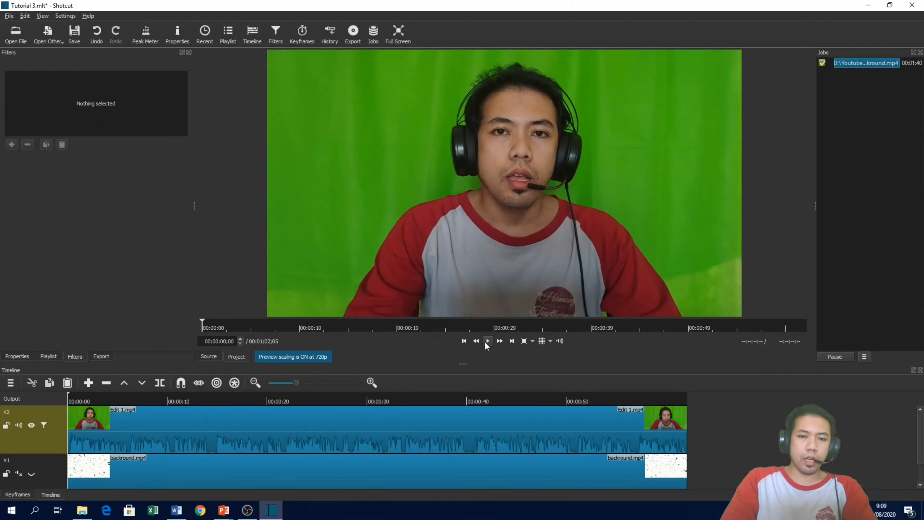
click(488, 341)
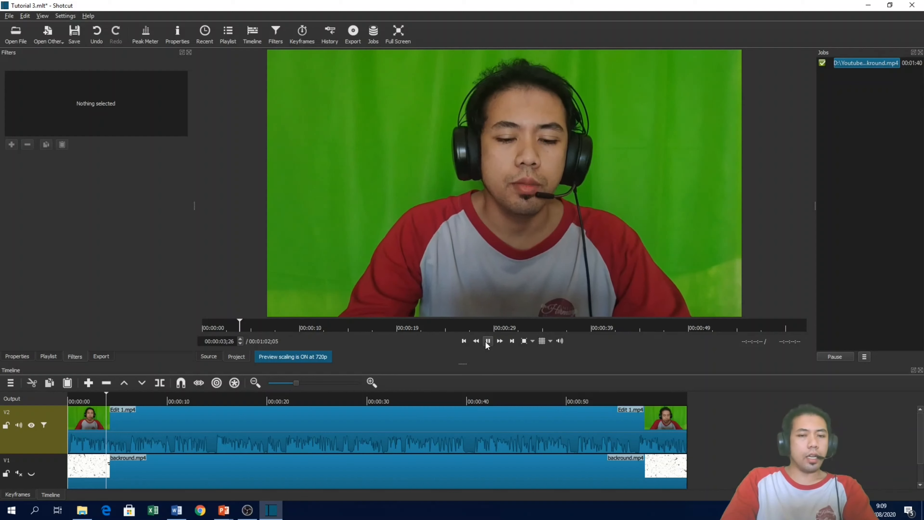
click(486, 342)
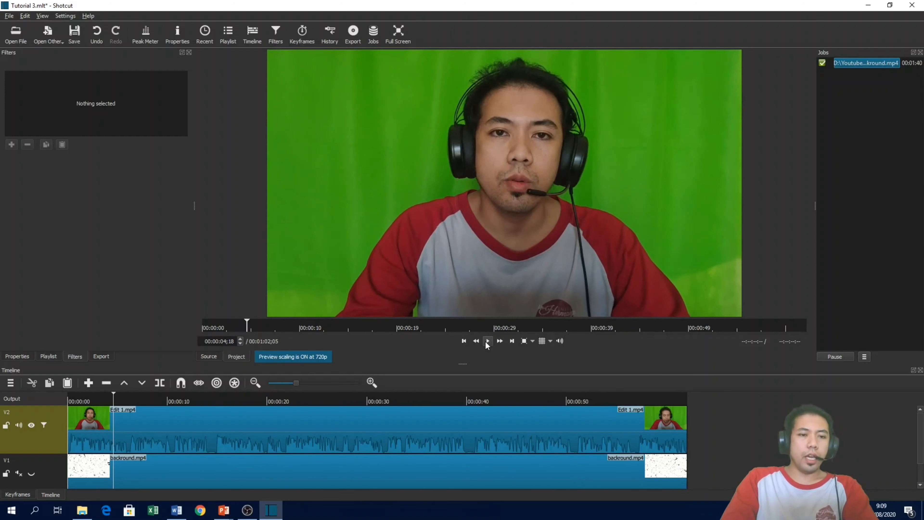
- Search the filters for "fade" and add the Fade Out Audio filter to track V2
click(47, 447)
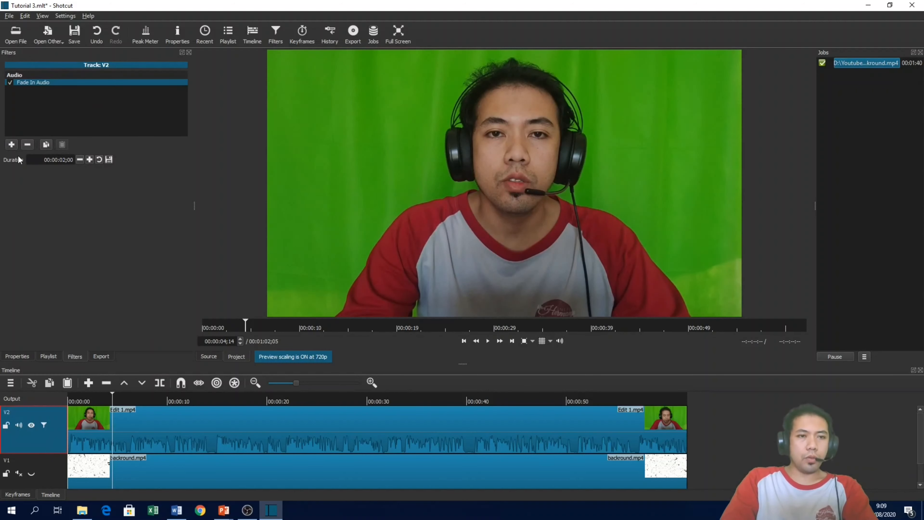
click(11, 145)
text(fade)
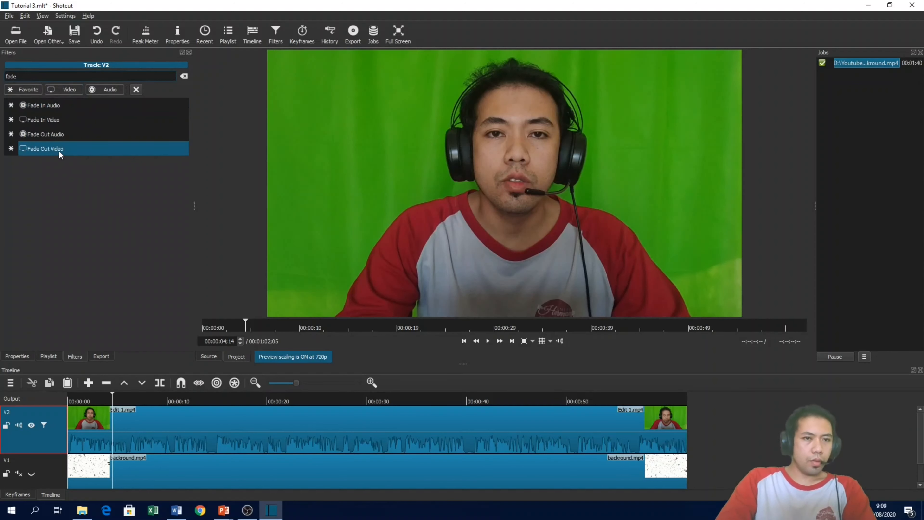
click(57, 134)
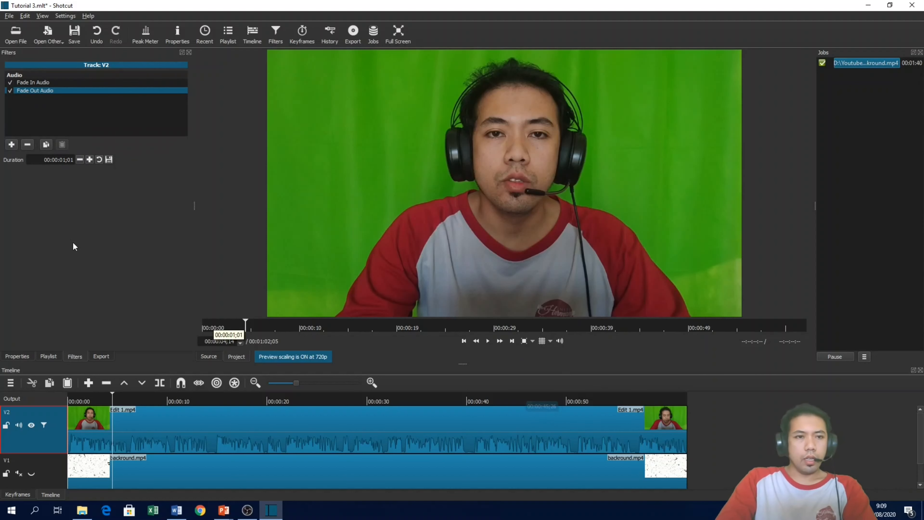
- Set the Fade Out Audio duration on track V2 to 00:00:02;01
double_click(64, 159)
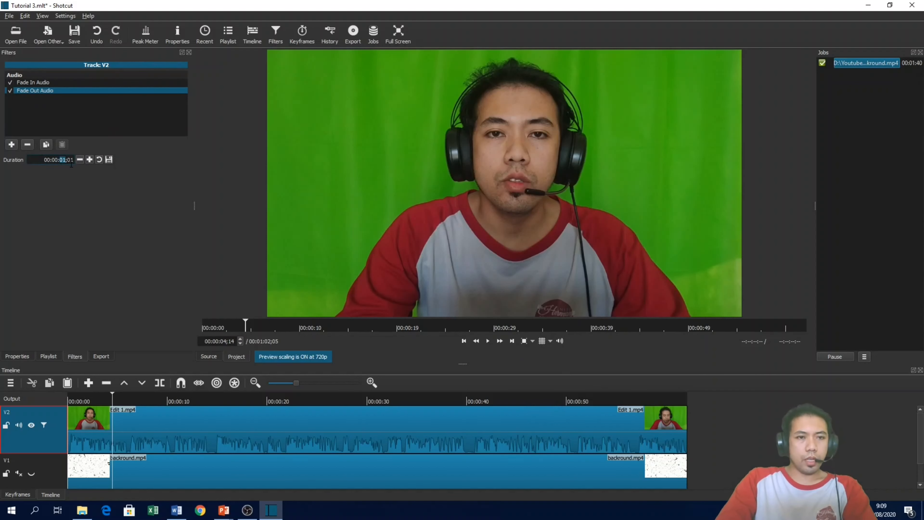
click(60, 160)
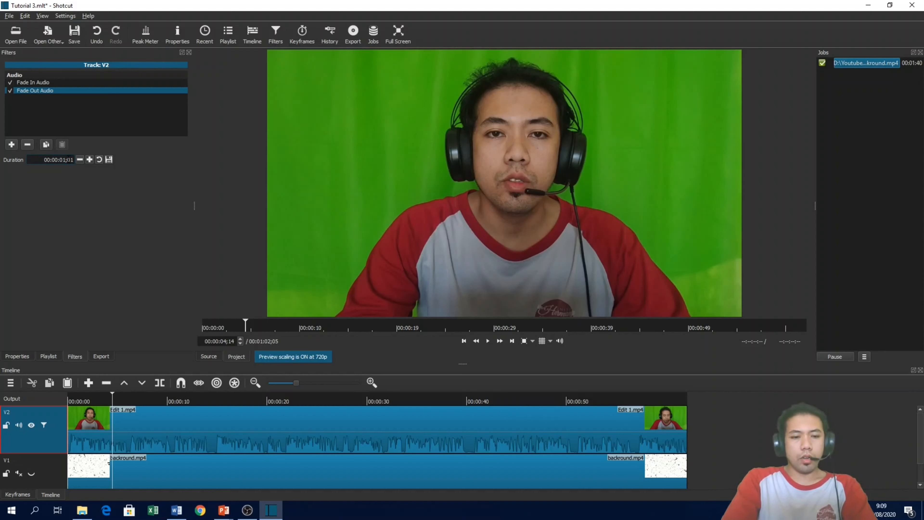
key(BackSpace)
text(2)
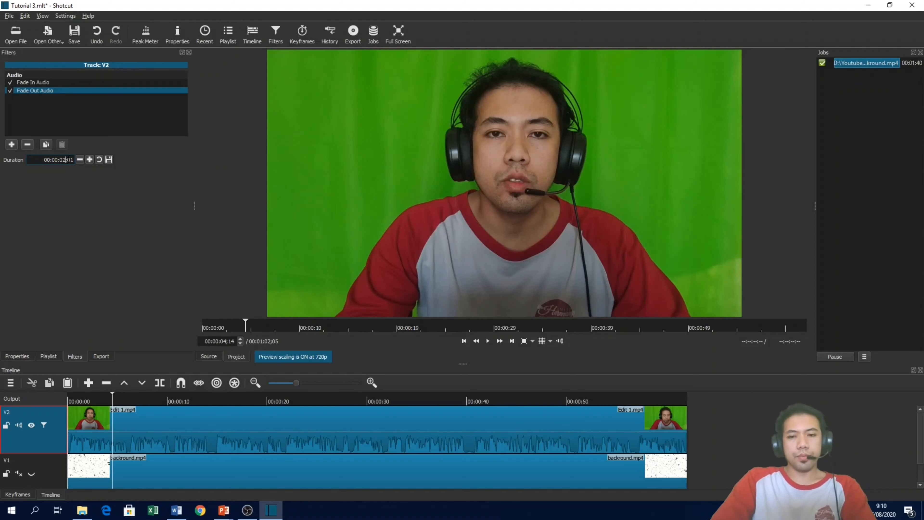
- Play the final seconds of the project twice to check the audio fade-out
click(620, 397)
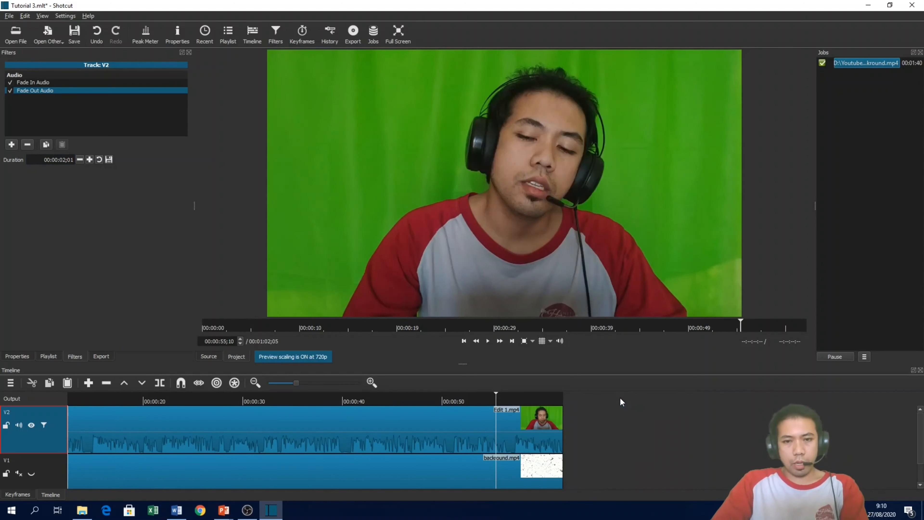
key(space)
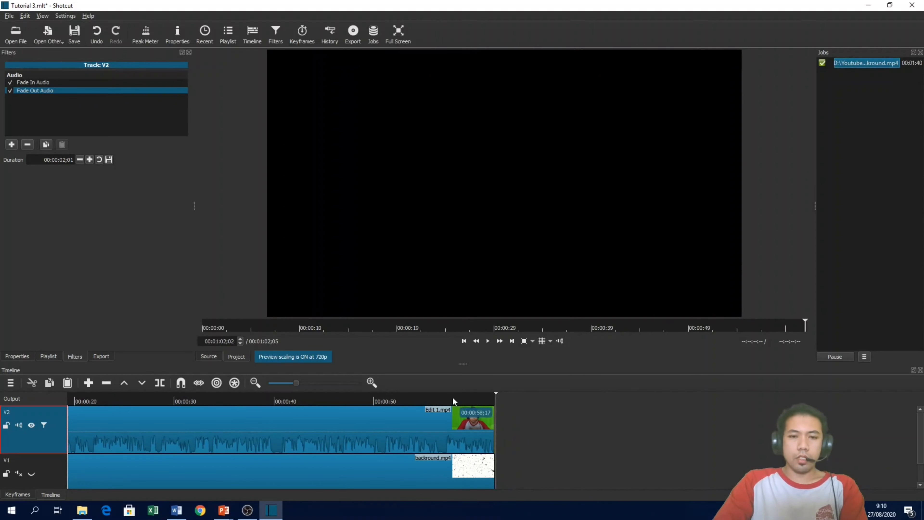
click(447, 398)
key(space)
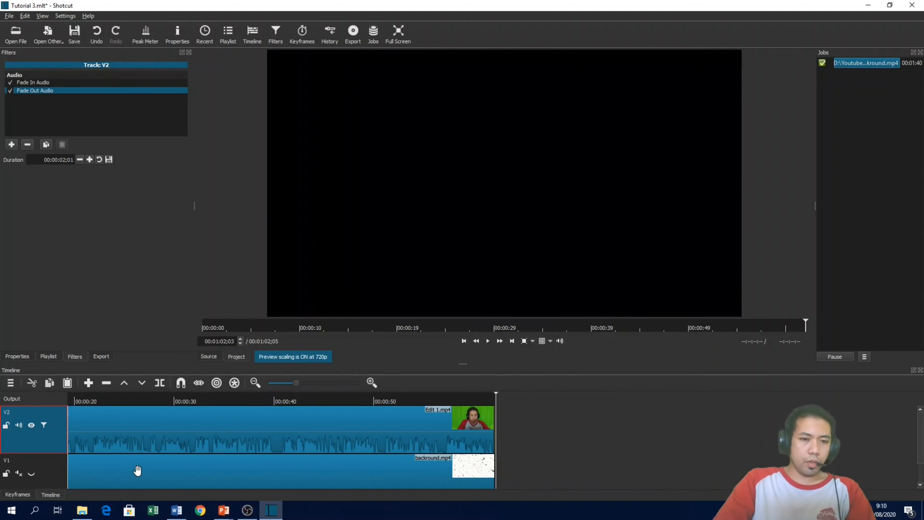
- Search the filters for "fade" and add the Fade In Video filter to track V2
click(12, 145)
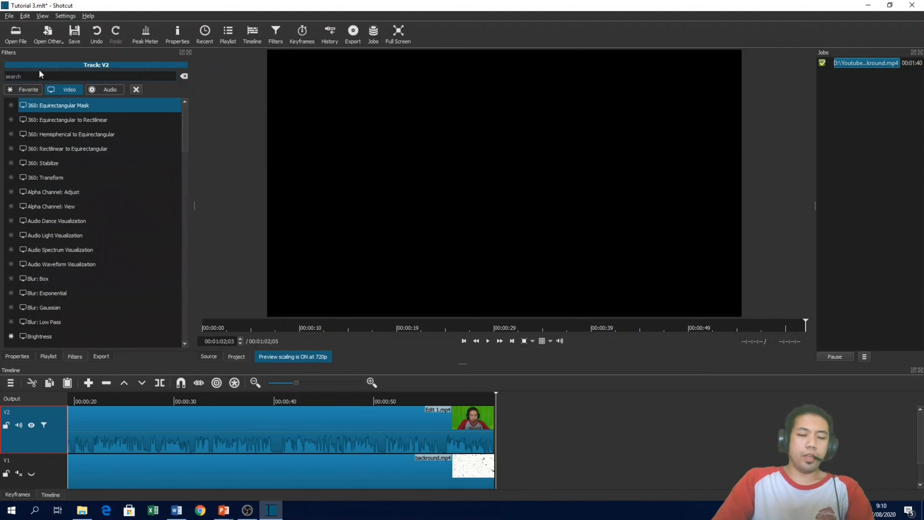
text(f)
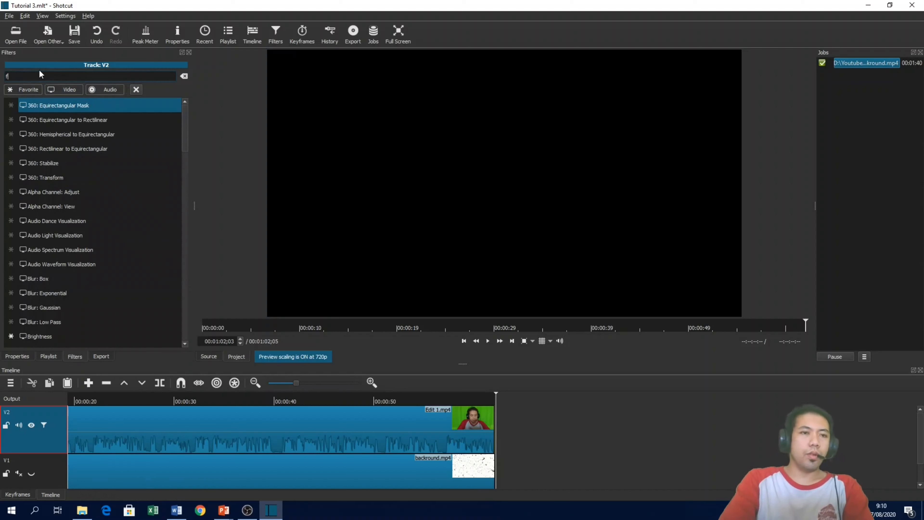
text(ade)
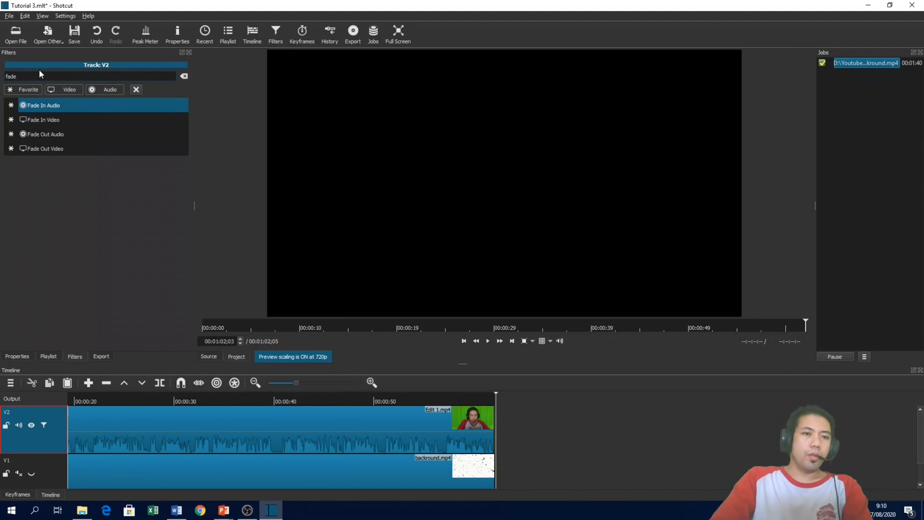
click(53, 121)
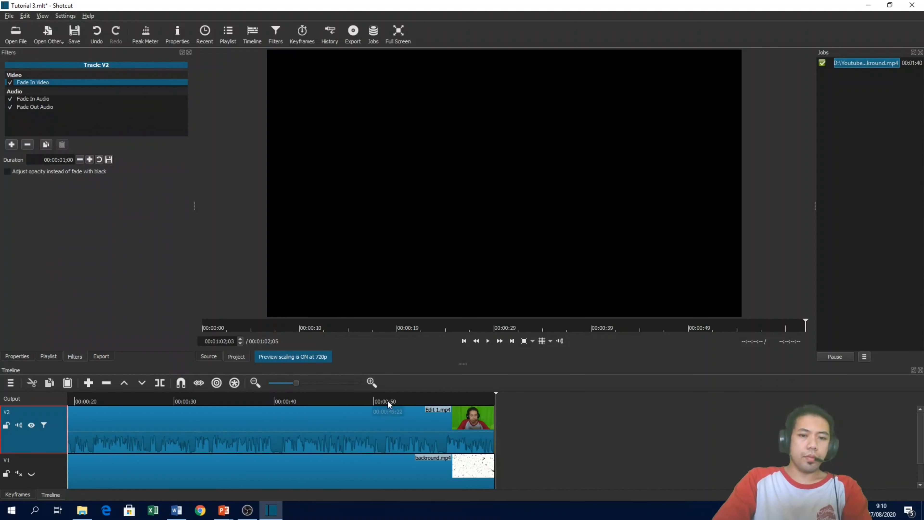
- Play the project's opening seconds twice from the start to check the video fade-in
click(464, 341)
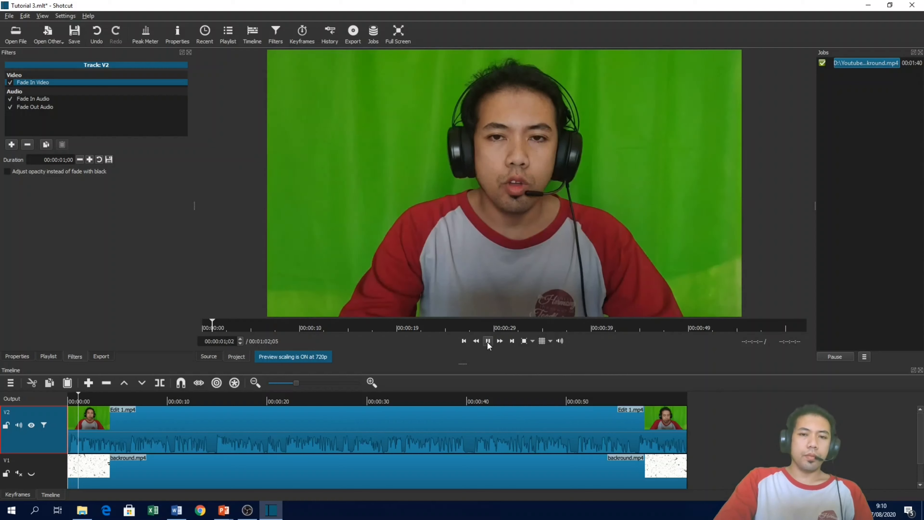
click(488, 342)
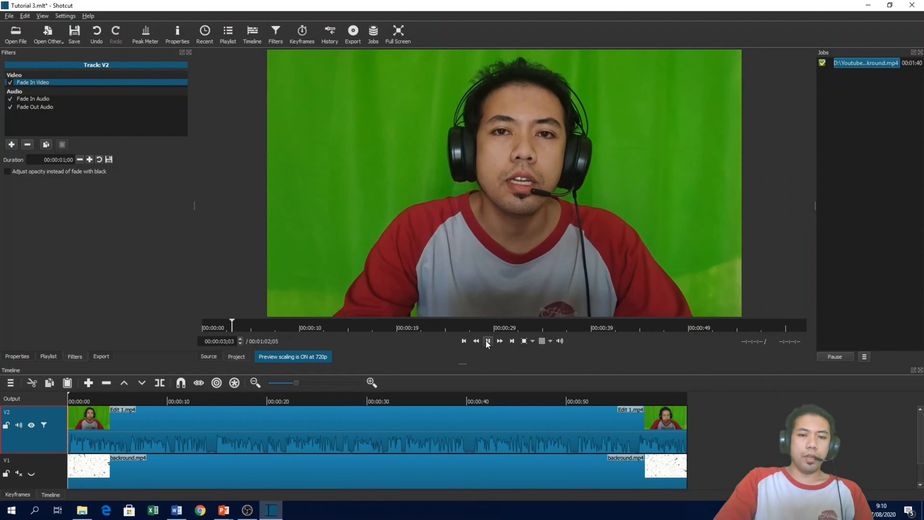
key(Home)
click(488, 341)
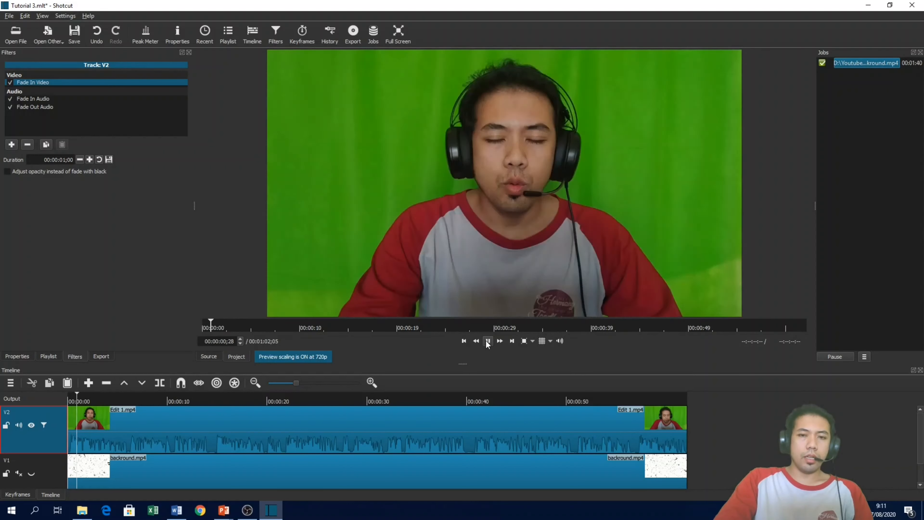
click(488, 341)
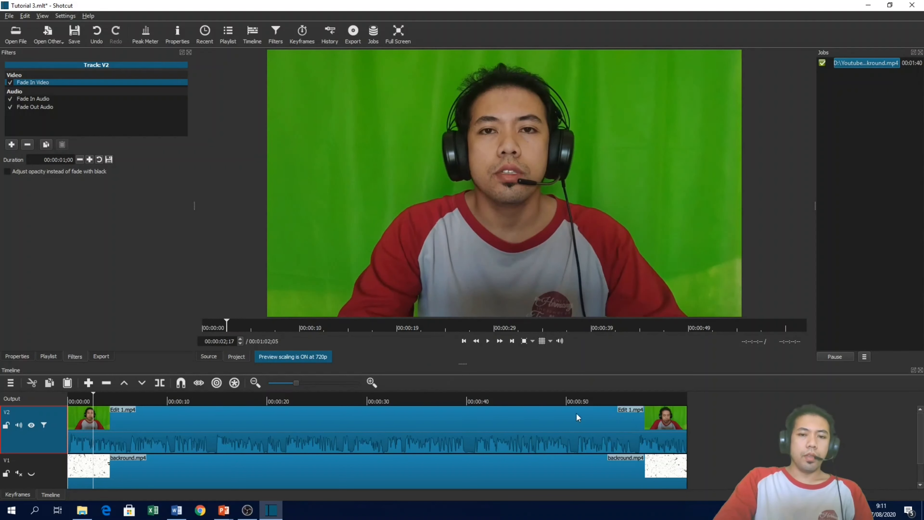
- Search the filters for "fade" and add the Fade Out Video filter to track V2
click(11, 144)
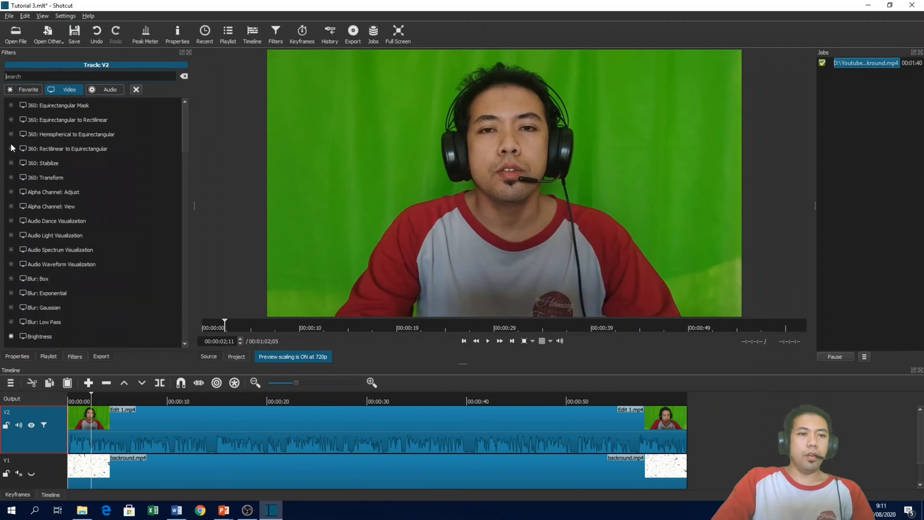
text(fa)
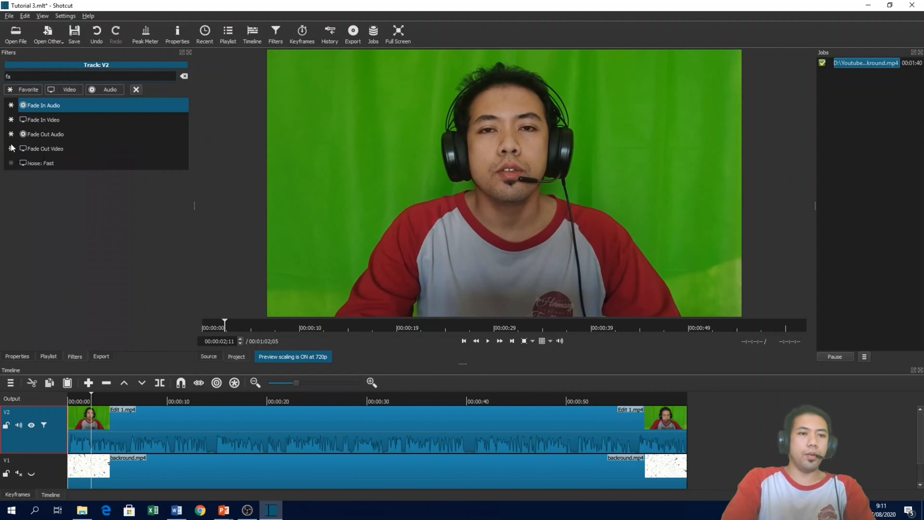
text(de)
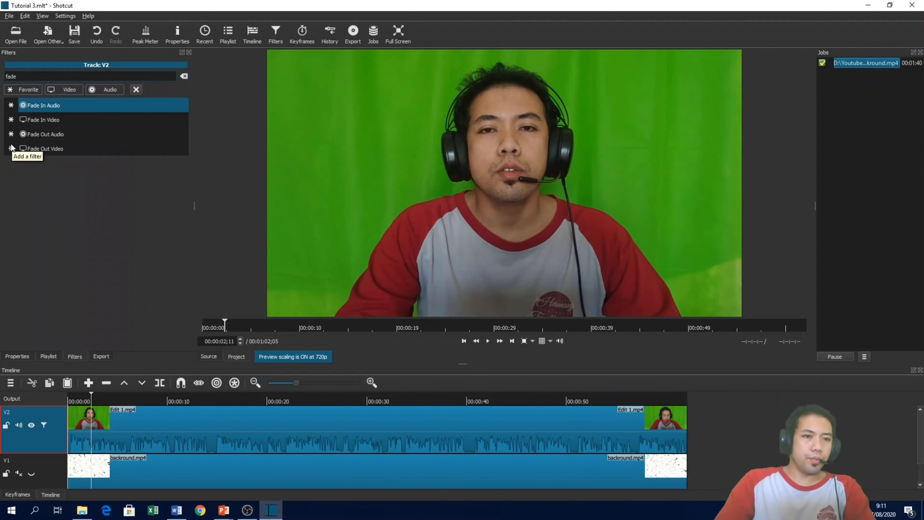
click(59, 149)
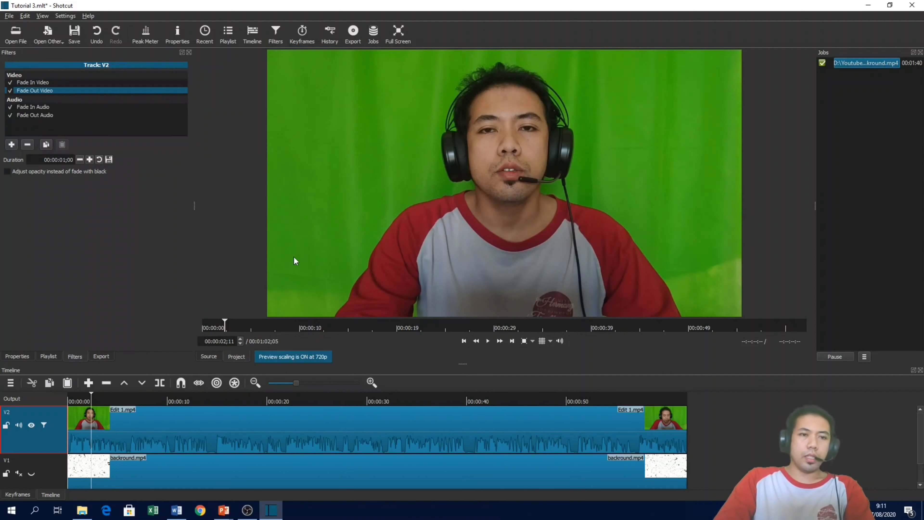
- Play the project's ending to check the video fade-out, and briefly play an earlier section about 14 seconds in
click(634, 397)
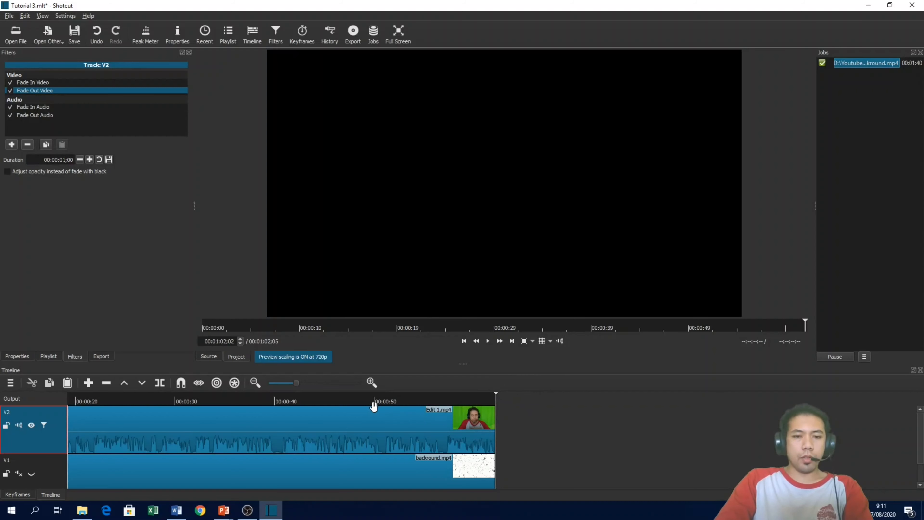
click(464, 341)
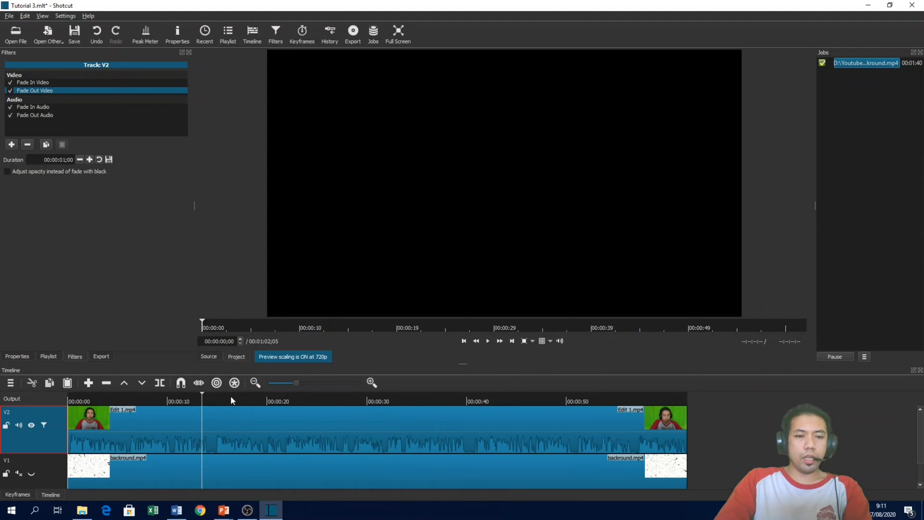
click(488, 341)
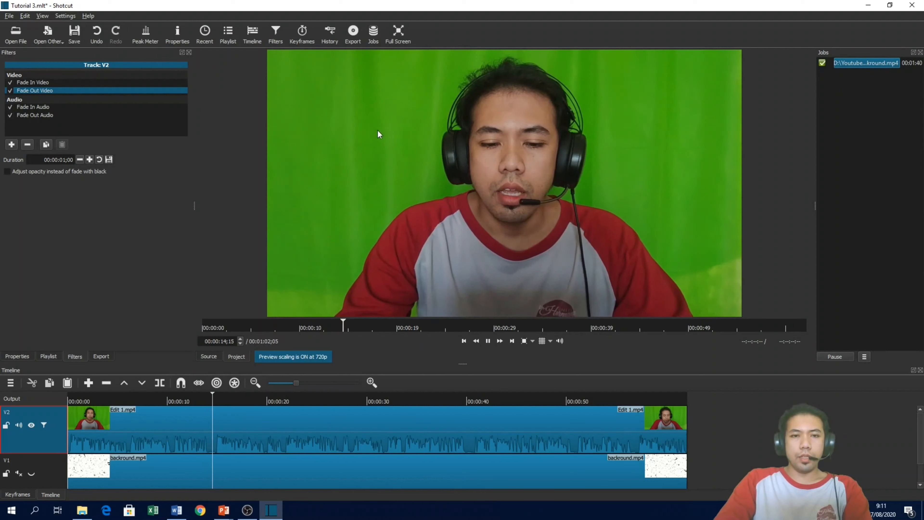
key(space)
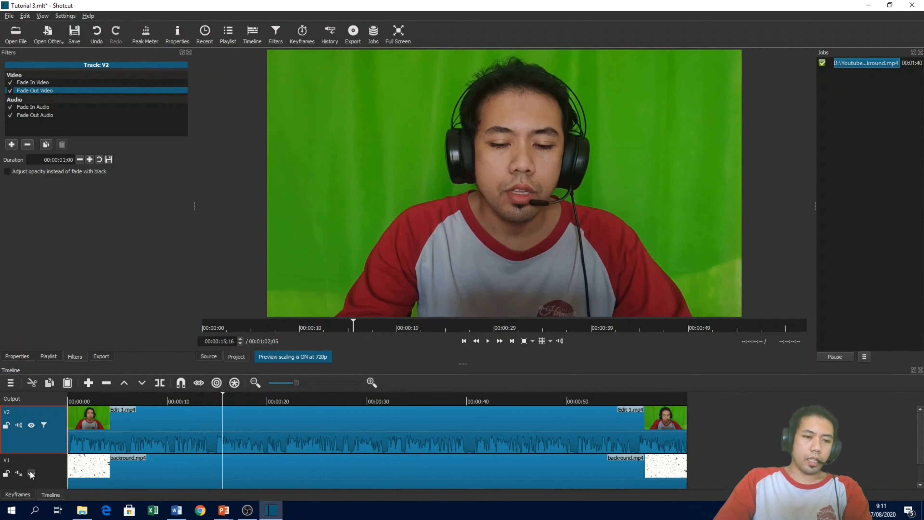
- Unhide the background video track V1 and reselect track V2
click(31, 472)
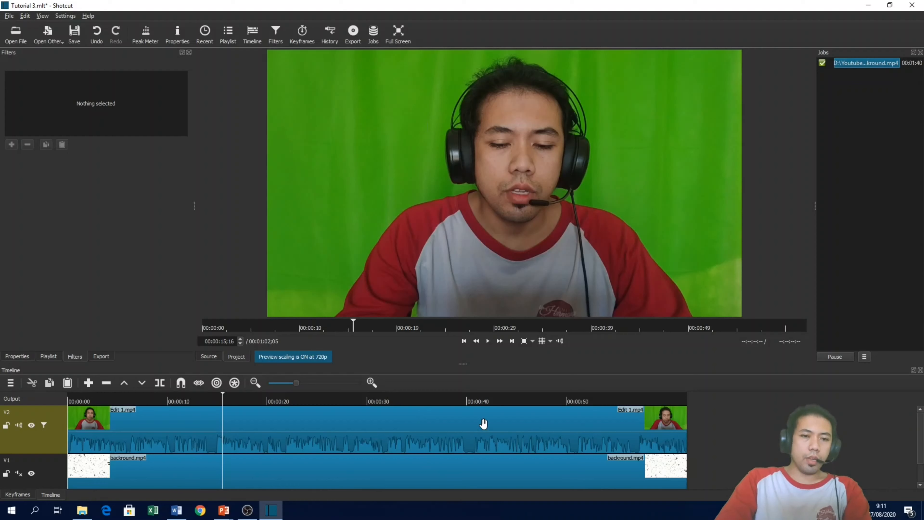
click(52, 442)
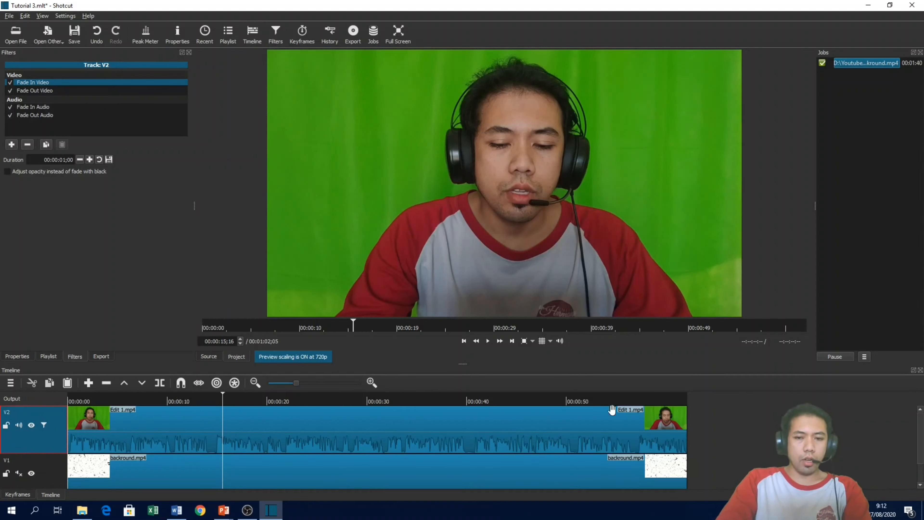
right_click(23, 439)
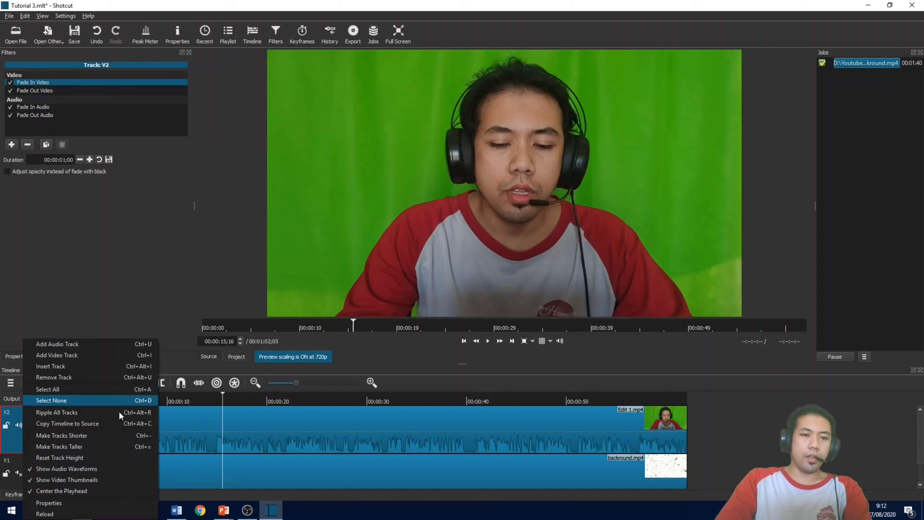
click(139, 401)
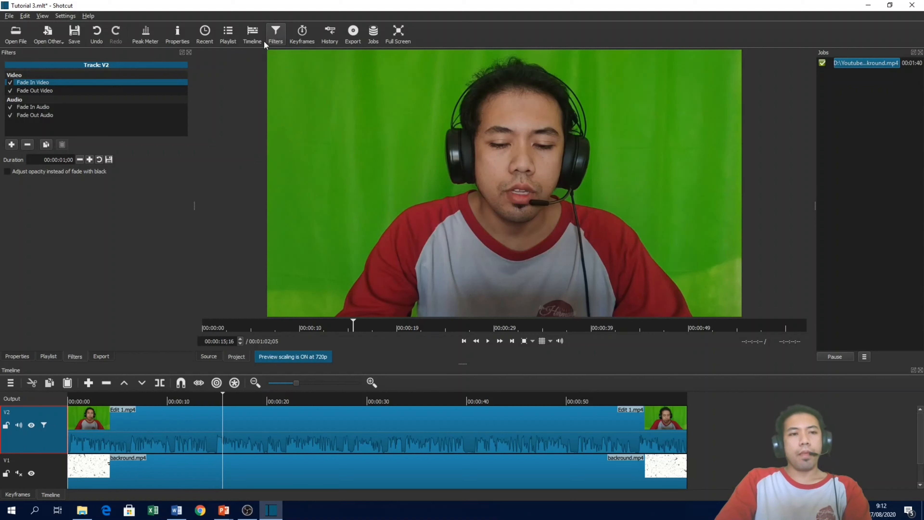
- Search the filters for "ke" and add the Chroma Key: Simple filter to track V2
click(11, 145)
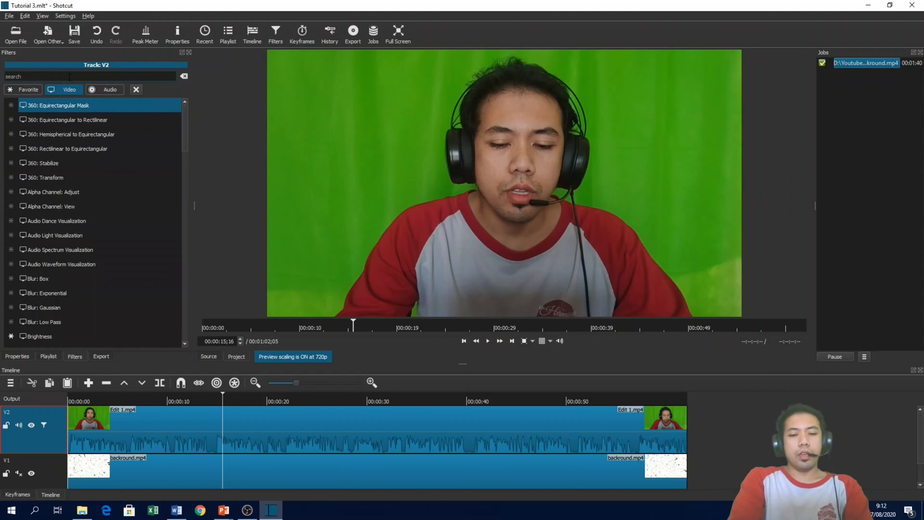
text(ke)
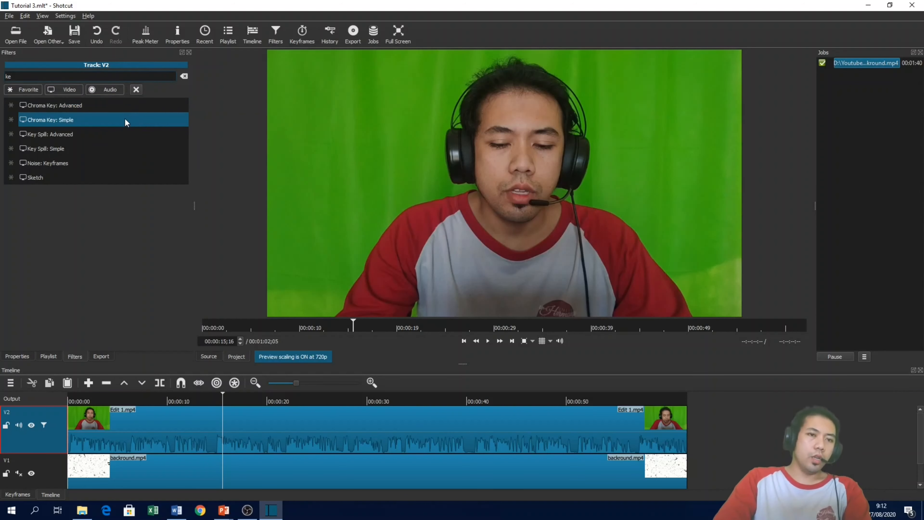
click(104, 122)
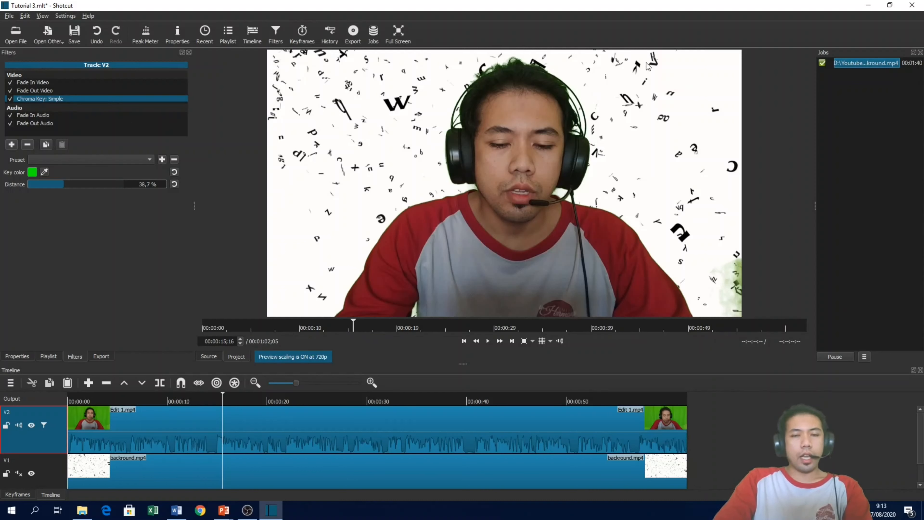
- Sample the chroma key color from the green backdrop beside the speaker and set the key Distance to 18,9 %
click(44, 173)
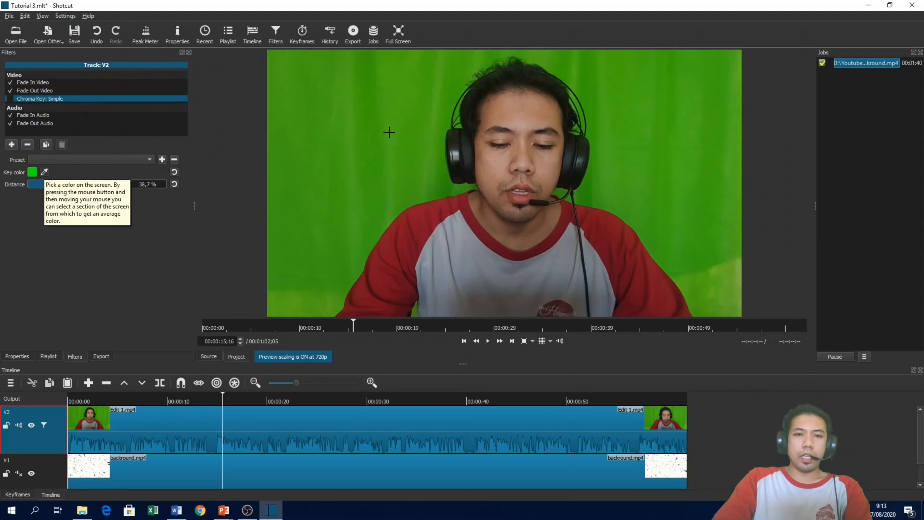
click(323, 156)
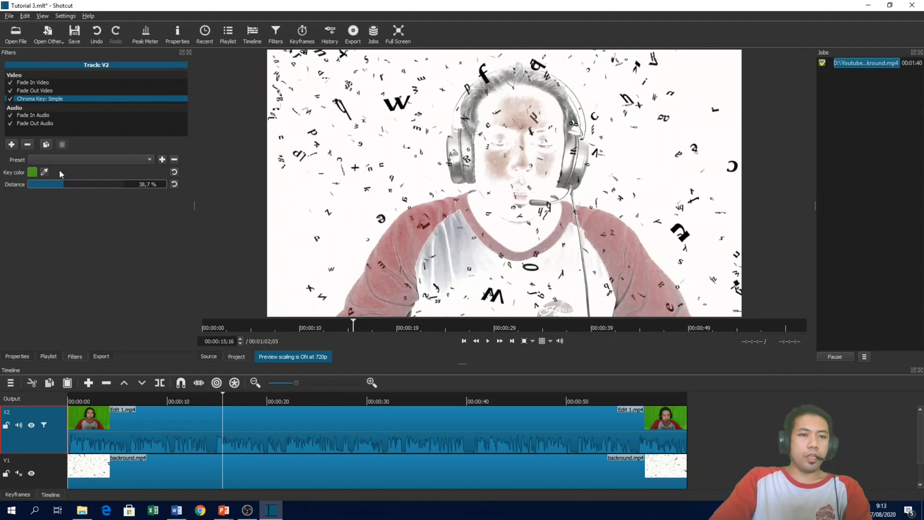
drag(64, 184, 59, 184)
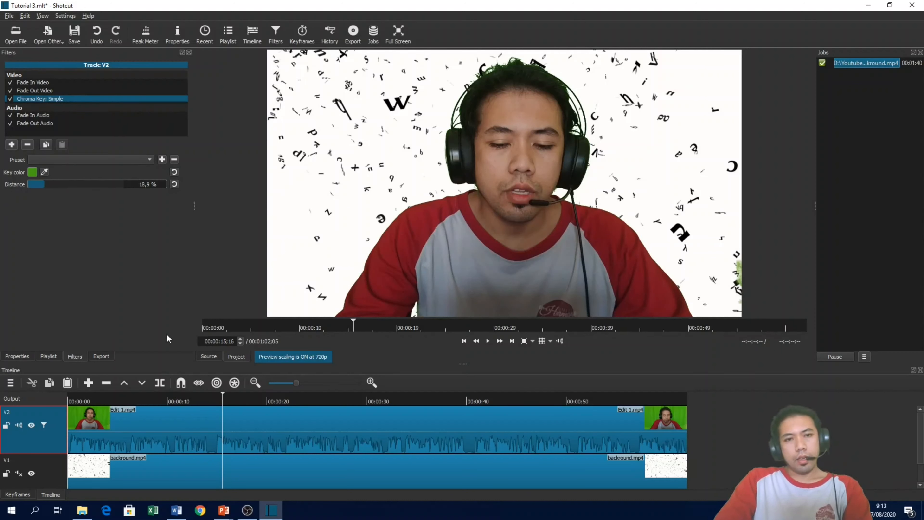
- Play the keyed clip in short stretches from about 15 to 21 seconds to check it over the background
click(488, 341)
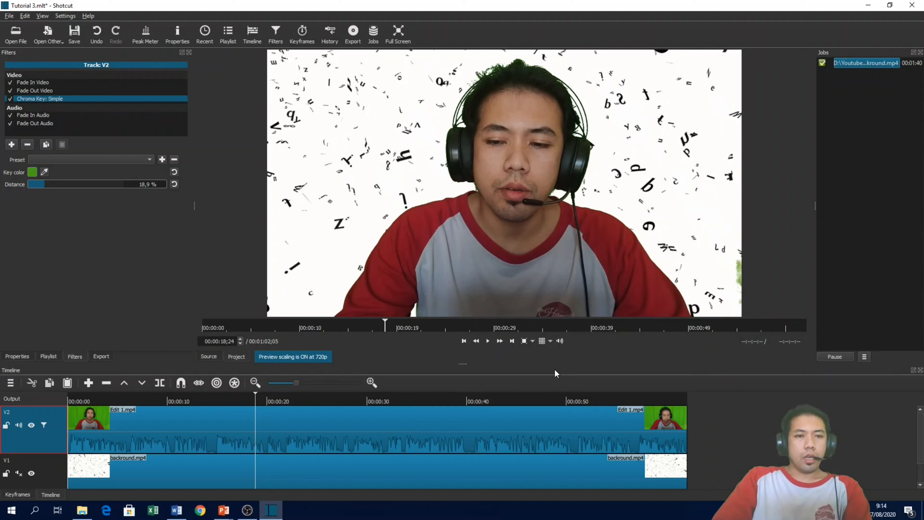
key(Right)
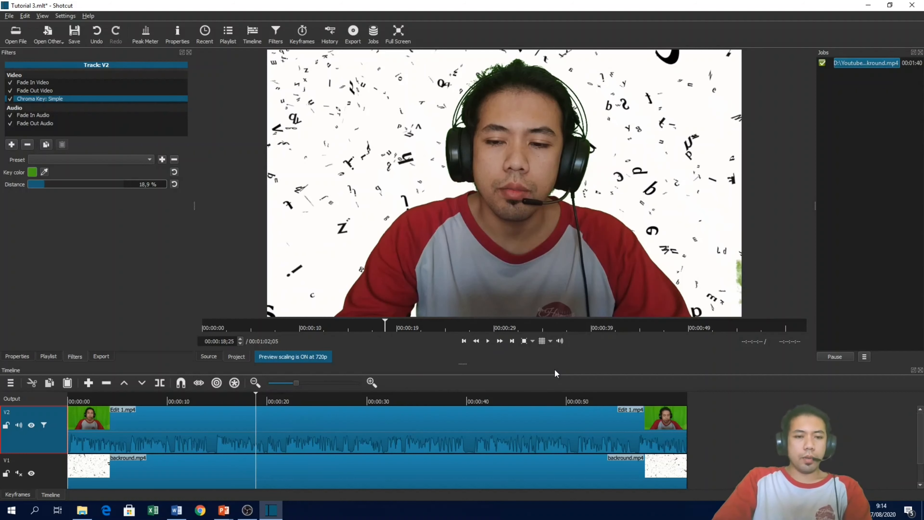
click(487, 341)
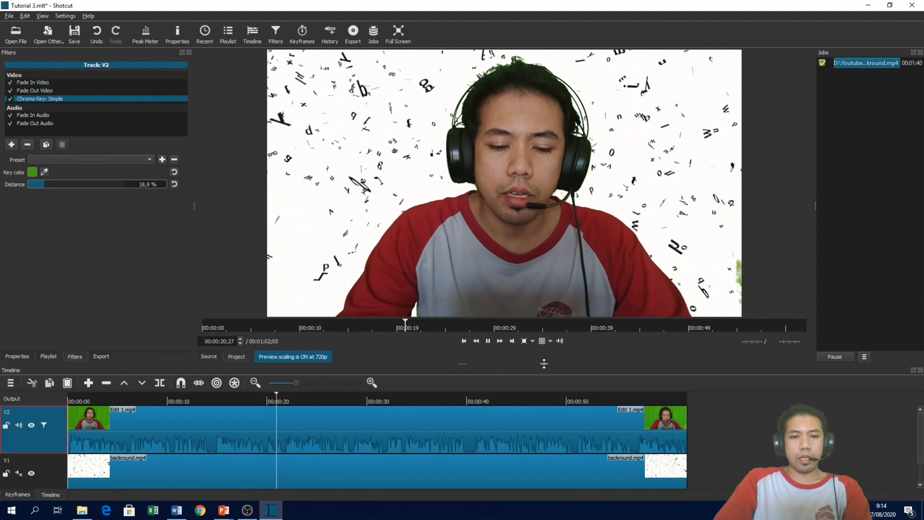
click(489, 343)
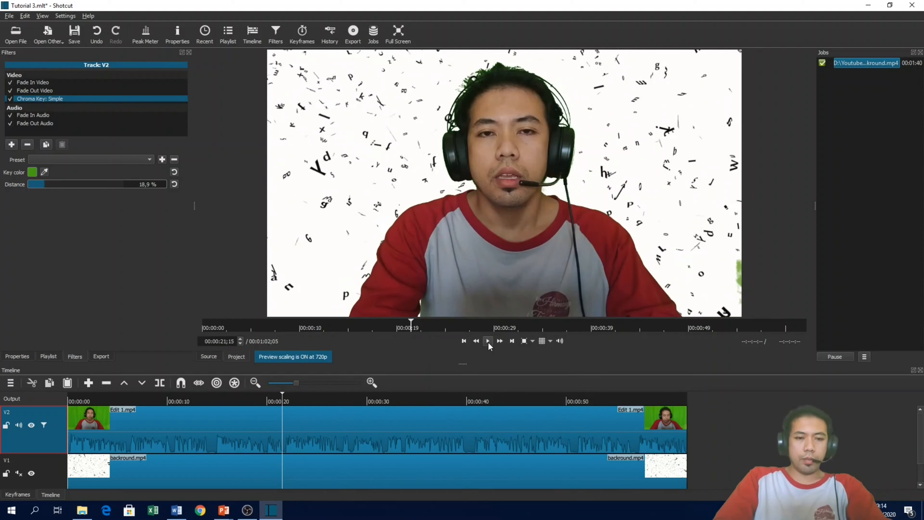
key(Right)
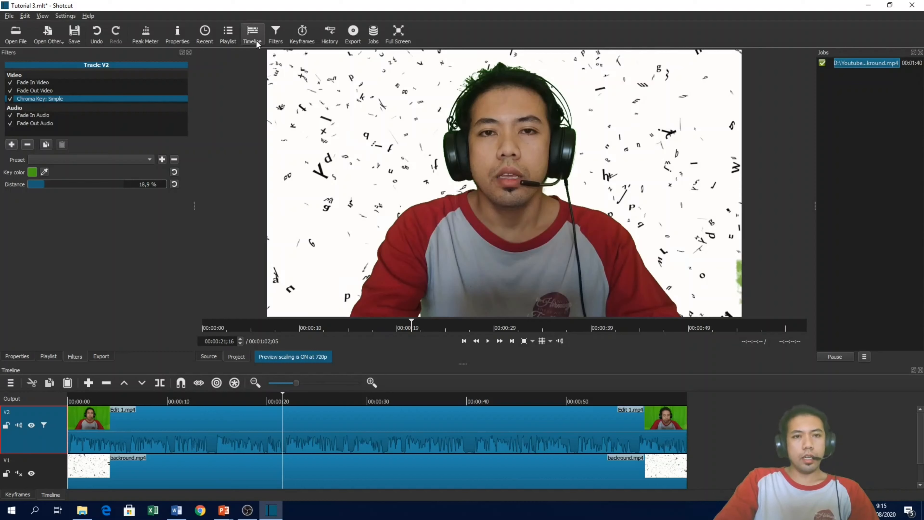
- Search the filters for "scale" and add the Rotate and Scale filter to track V2
click(11, 145)
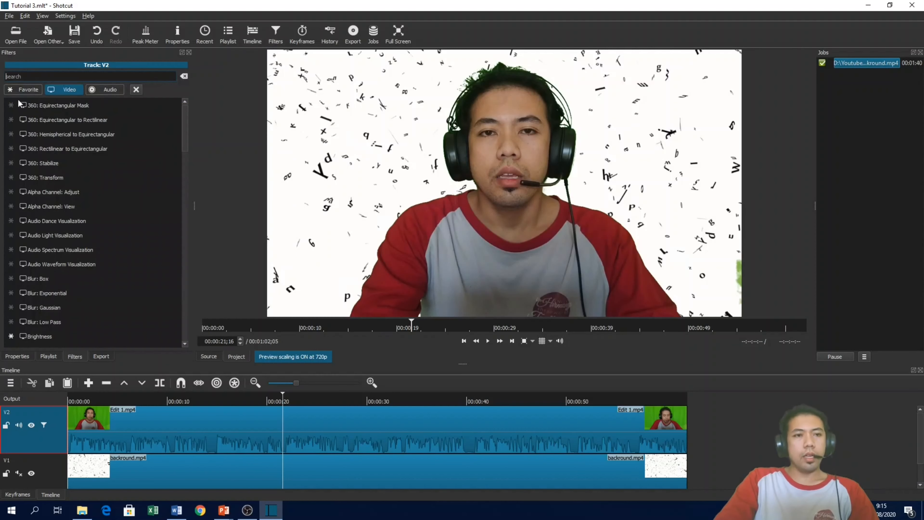
click(22, 76)
text(s)
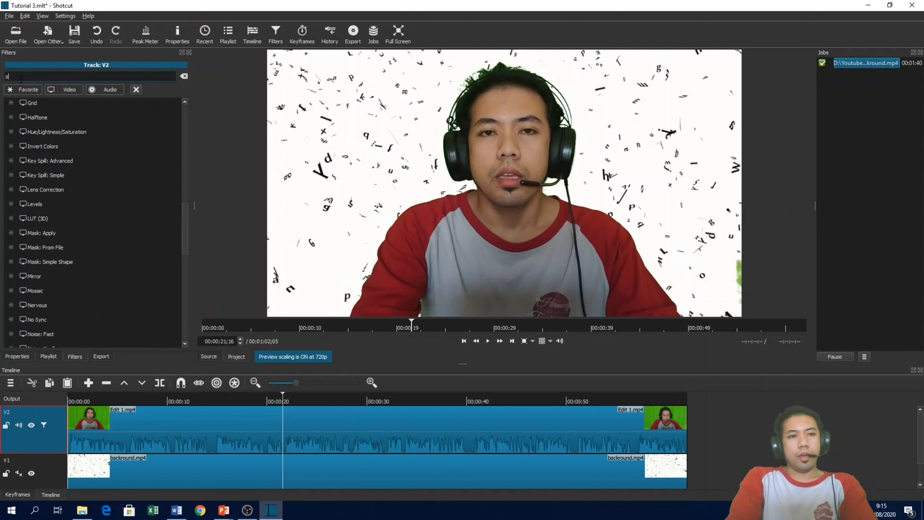
text(c)
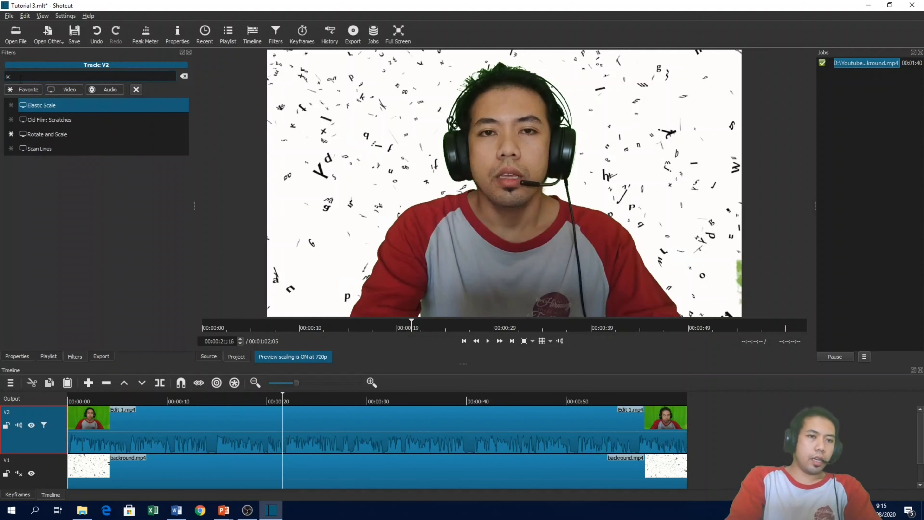
text(af)
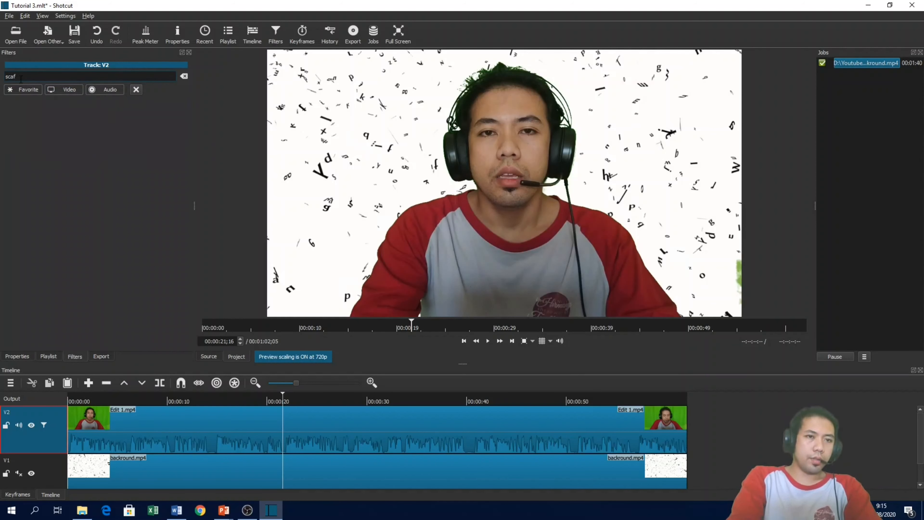
key(BackSpace)
key(BackSpace)
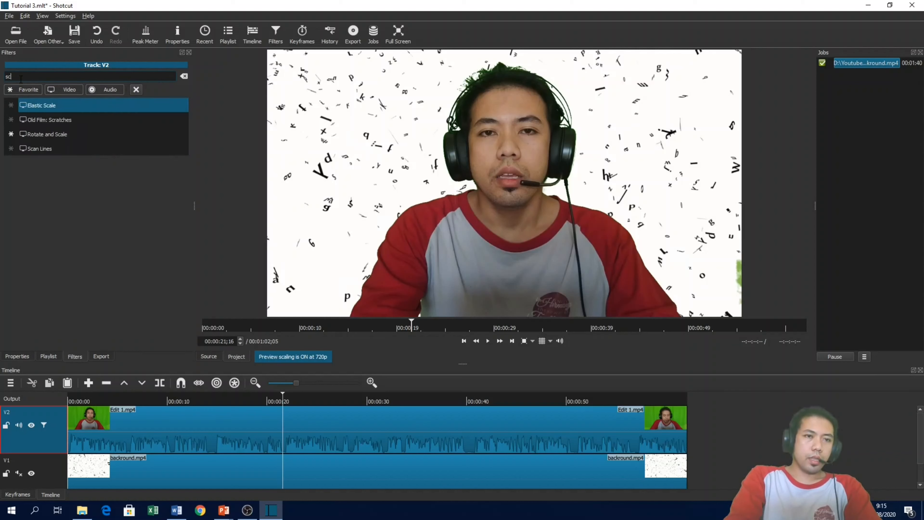
text(ale)
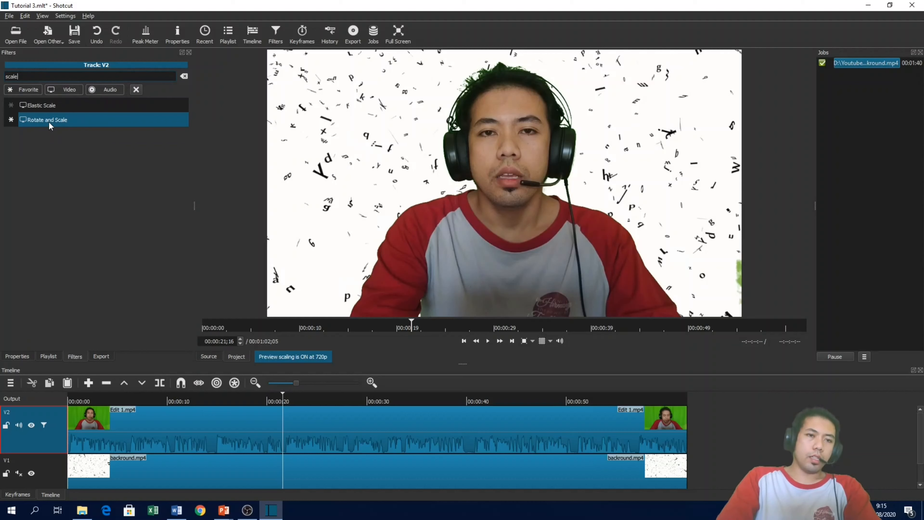
click(48, 122)
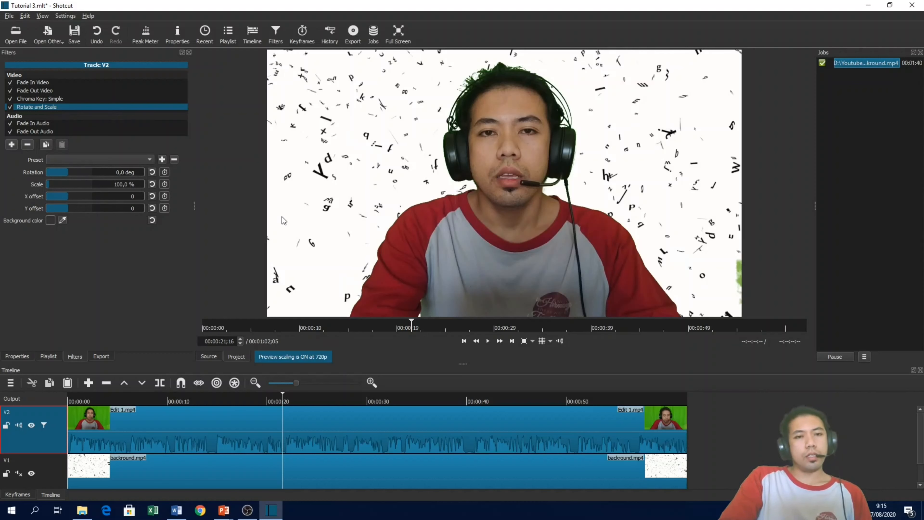
- Try rotating the V2 video by 90, 30 and 45 degrees, and clear the rotation value again
double_click(126, 173)
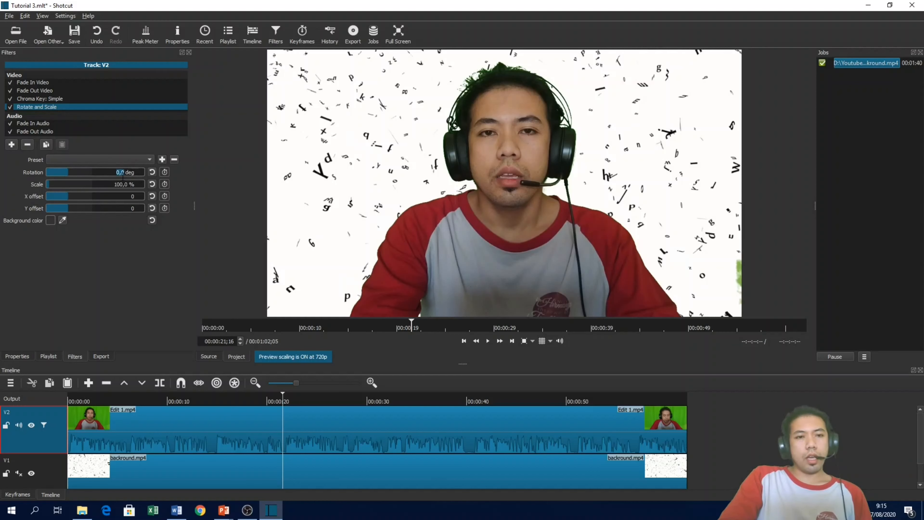
drag(120, 172, 119, 172)
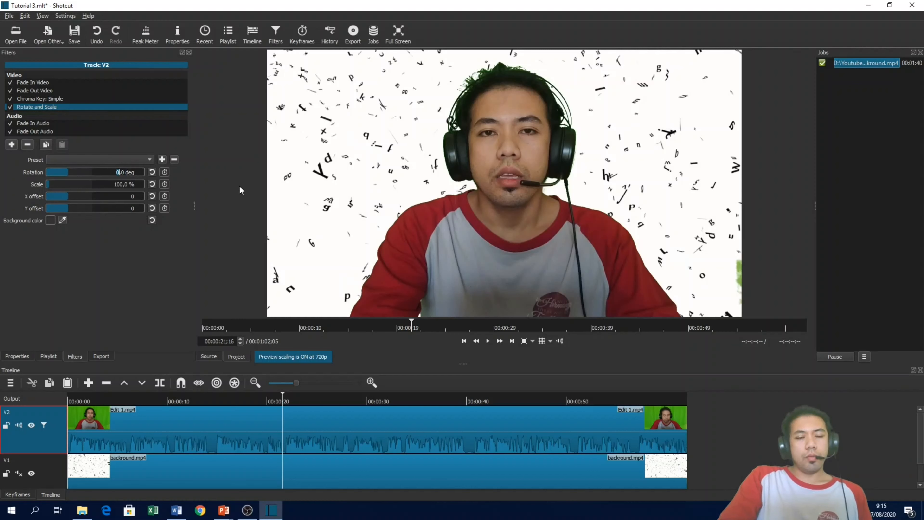
text(9)
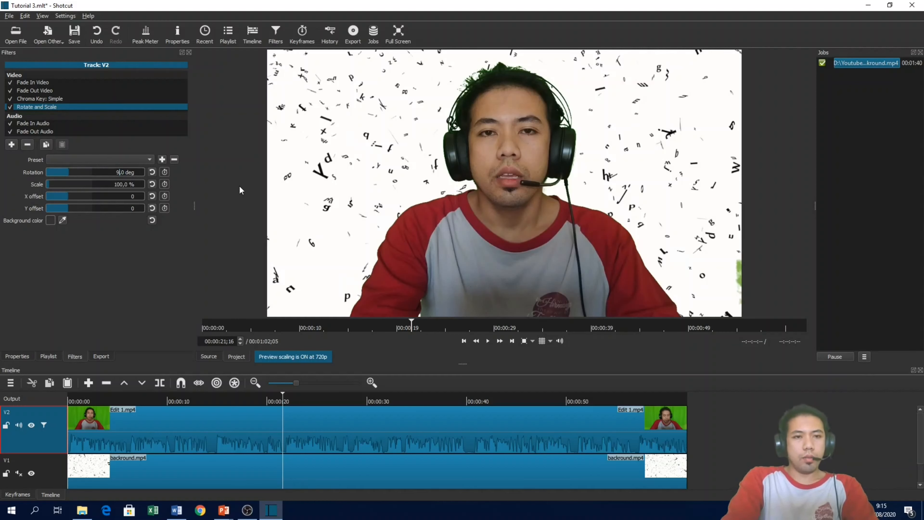
text(0)
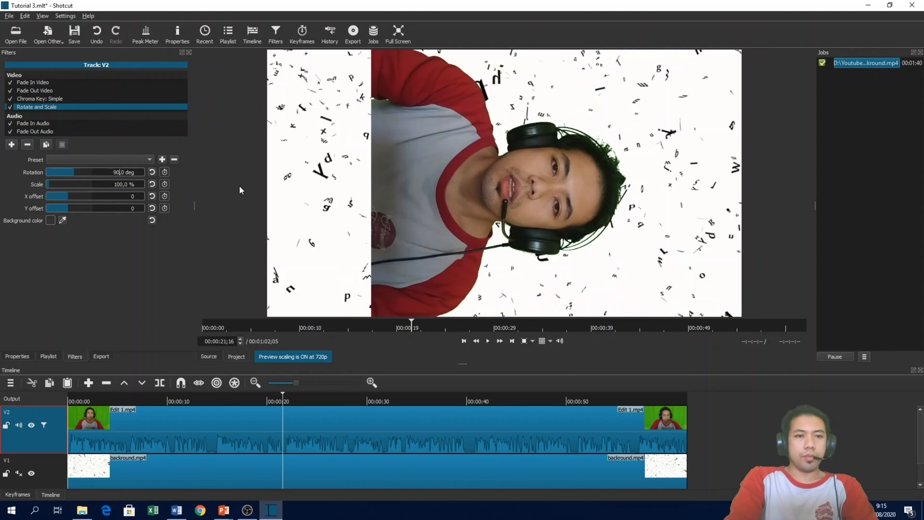
key(BackSpace)
key(BackSpace)
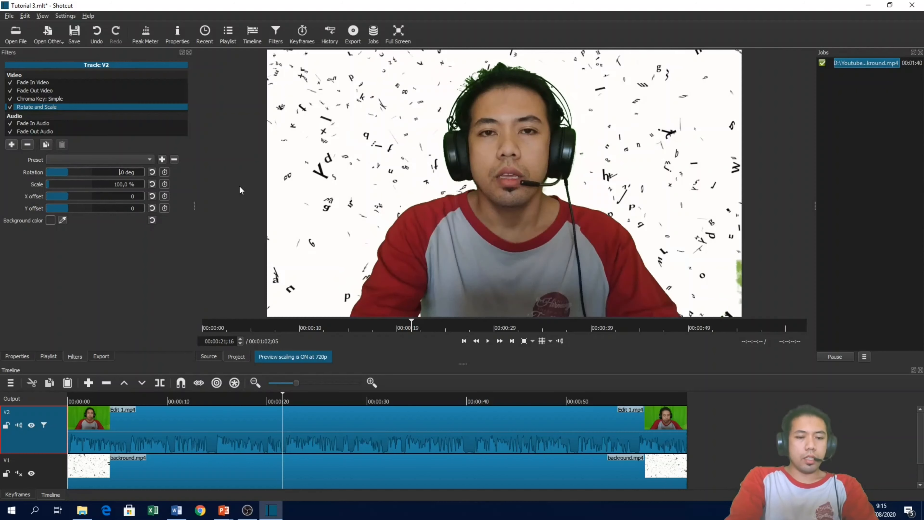
text(30,)
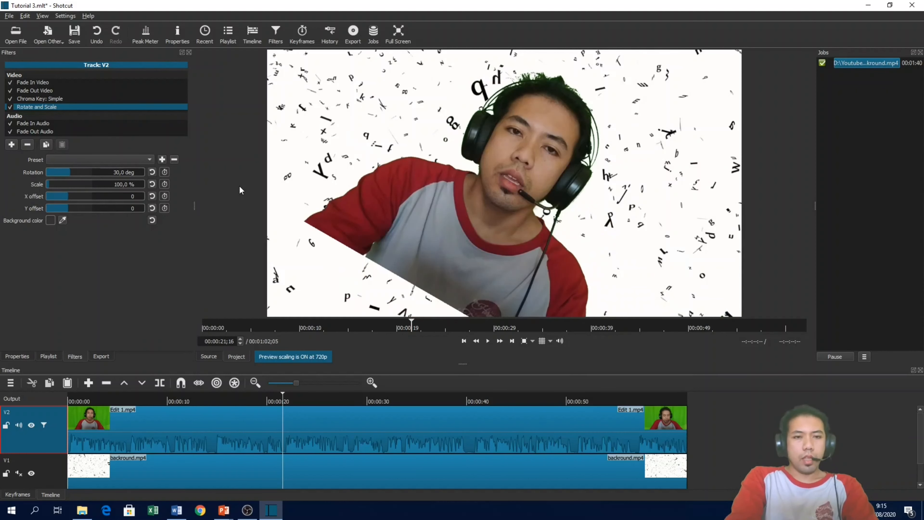
key(BackSpace)
key(BackSpace)
text(45)
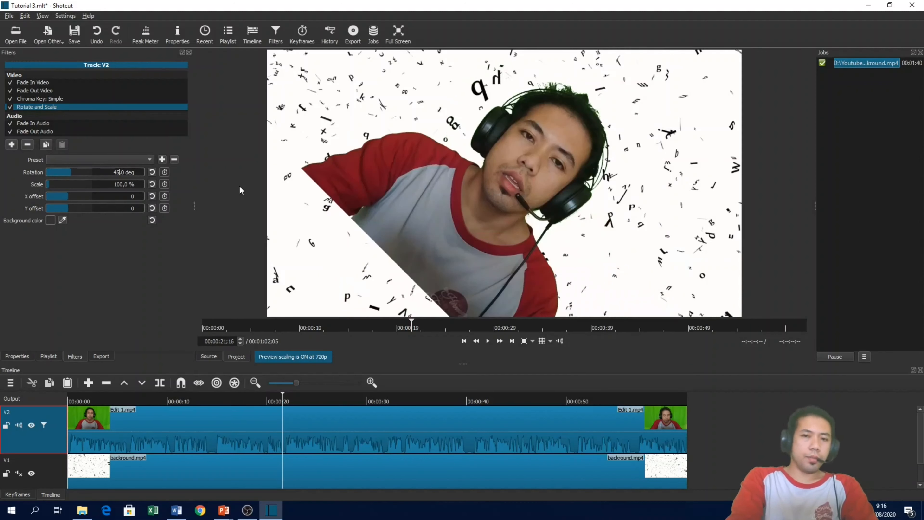
key(BackSpace)
key(BackSpace)
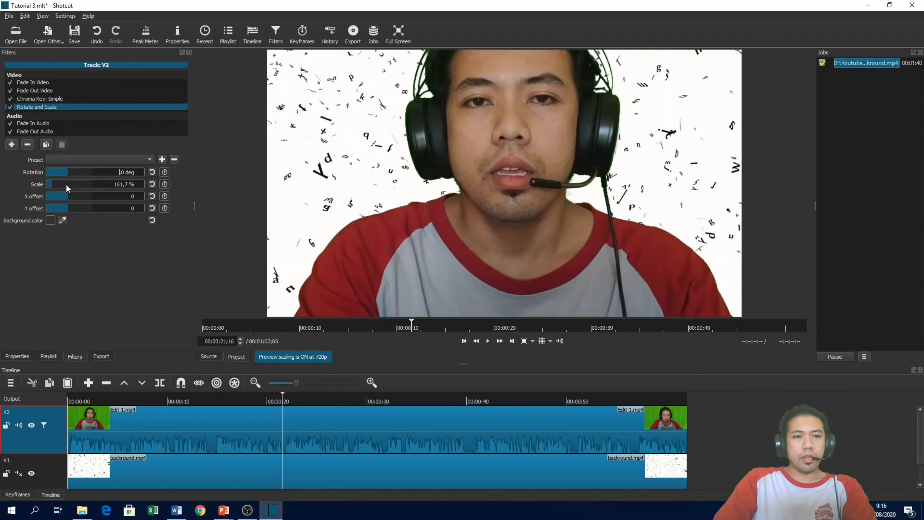
- Try out enlarging and shrinking the speaker on track V2 by varying the filter's Scale
scroll(66, 185, up, 2)
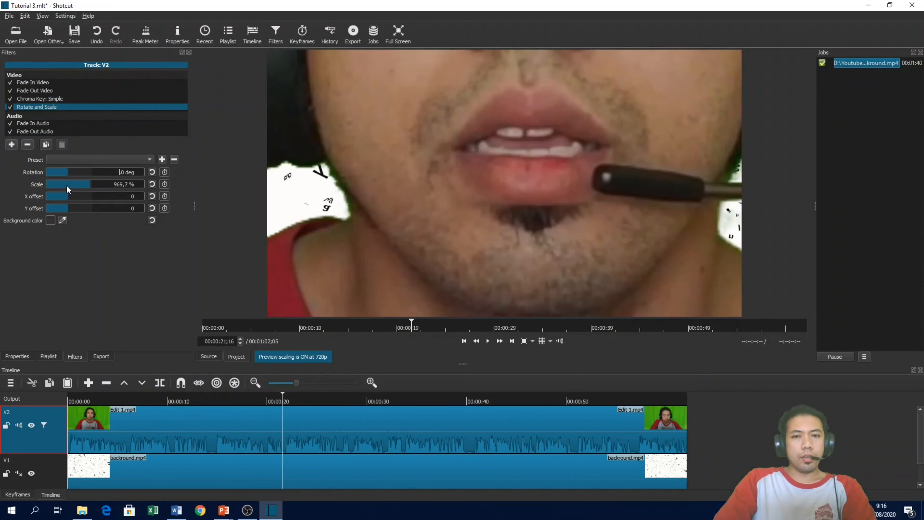
scroll(67, 185, down, 4)
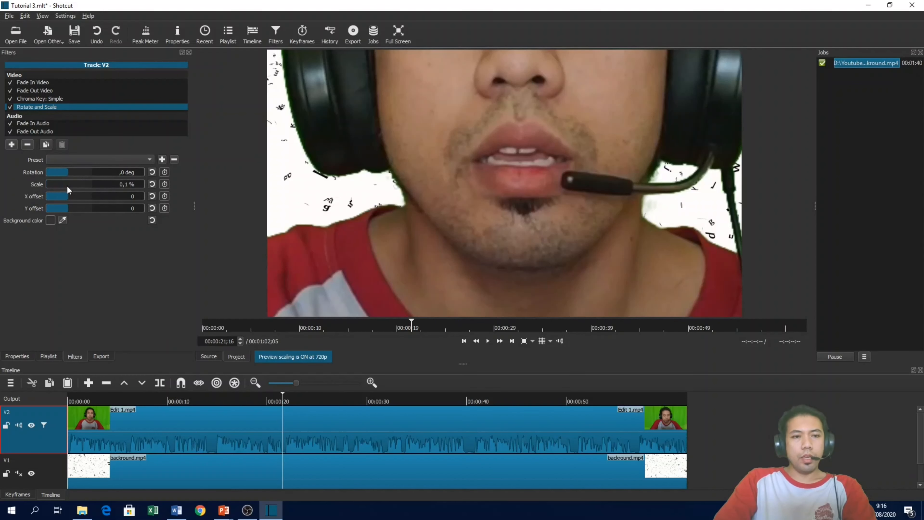
scroll(67, 185, up, 2)
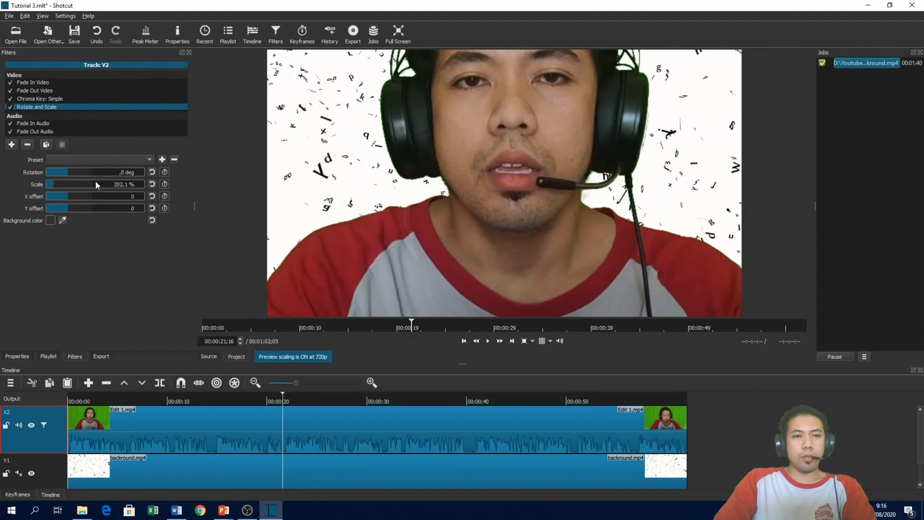
scroll(85, 186, up, 1)
scroll(85, 187, down, 3)
scroll(86, 186, up, 2)
scroll(87, 188, down, 2)
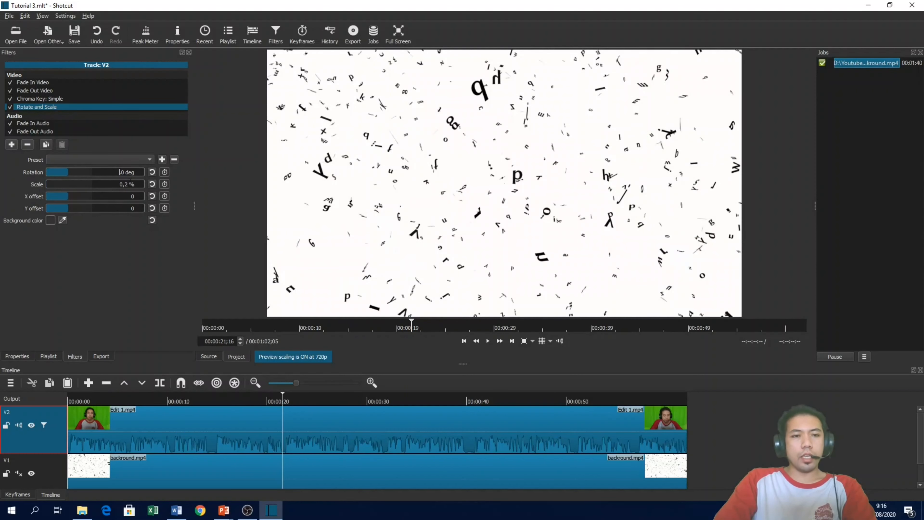
scroll(113, 182, up, 2)
scroll(80, 184, up, 4)
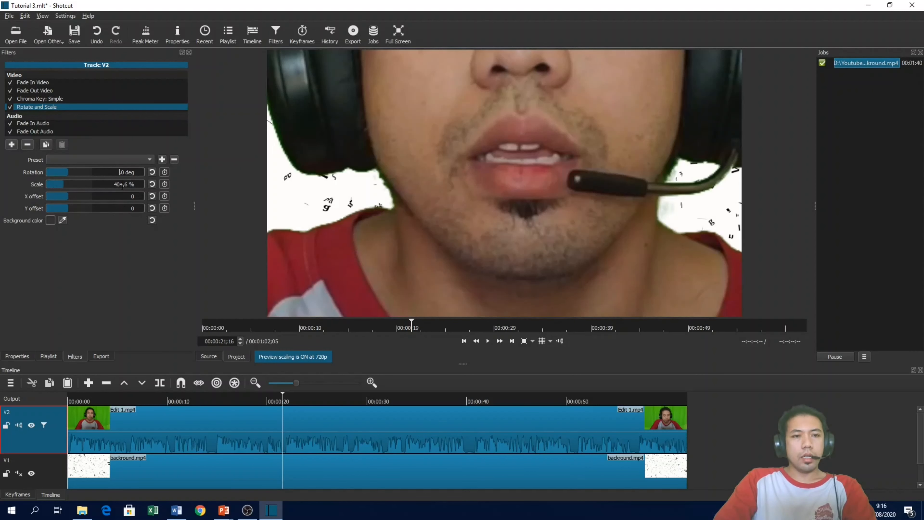
- Set the Scale of the speaker video on track V2 to 50 %
double_click(122, 184)
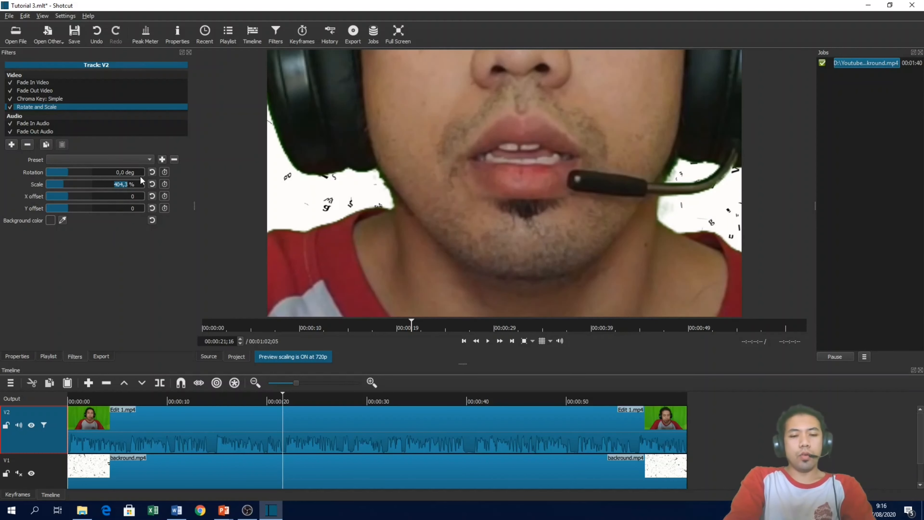
text(50)
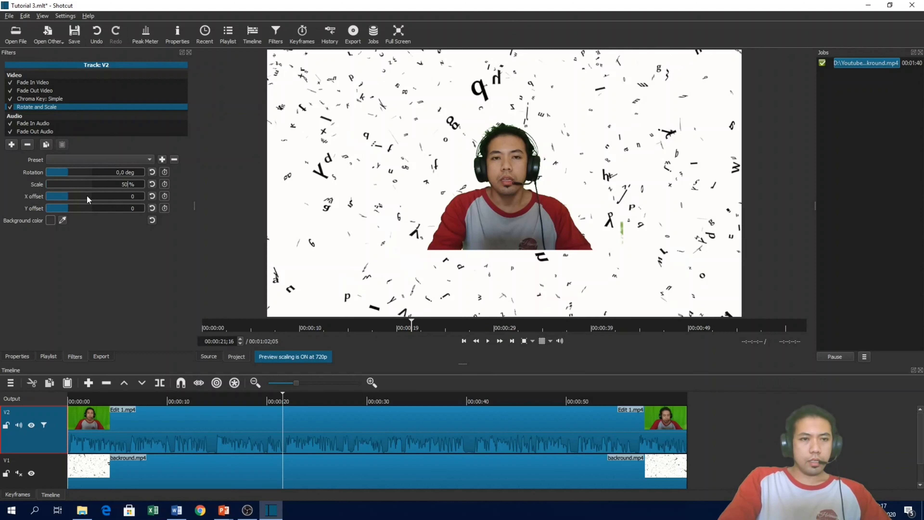
- Shift the scaled speaker sideways in both directions, ending with an X offset of 1868
click(69, 198)
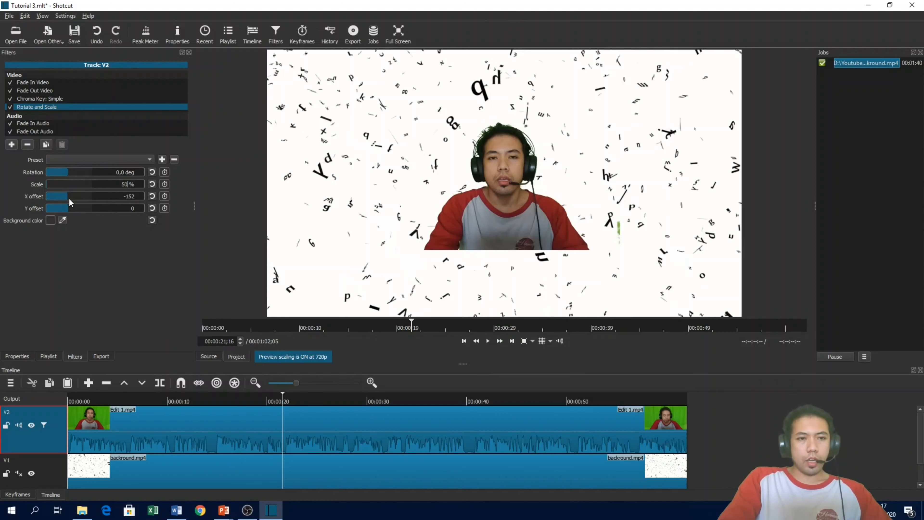
drag(69, 198, 87, 198)
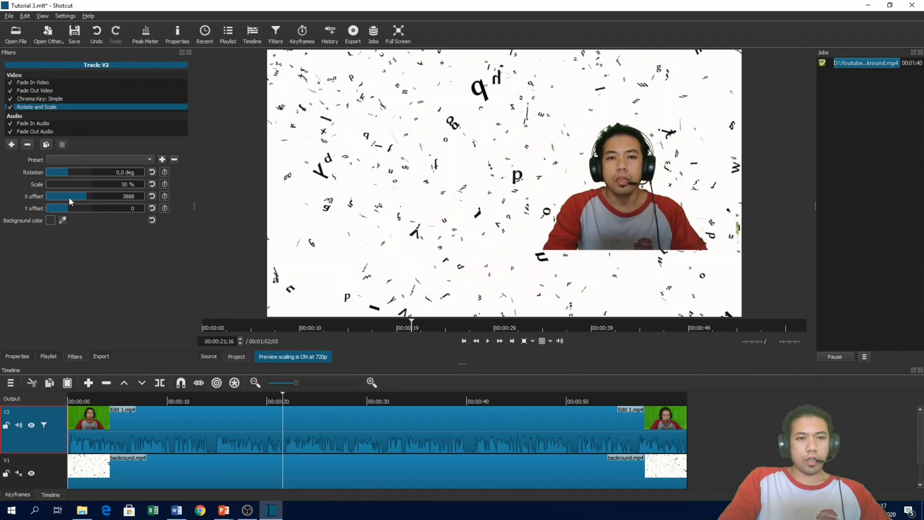
click(69, 197)
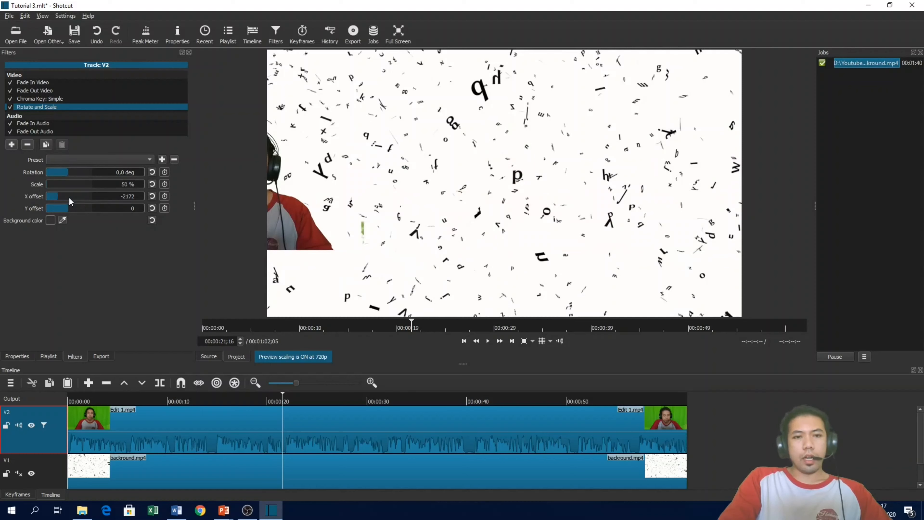
scroll(72, 197, up, 3)
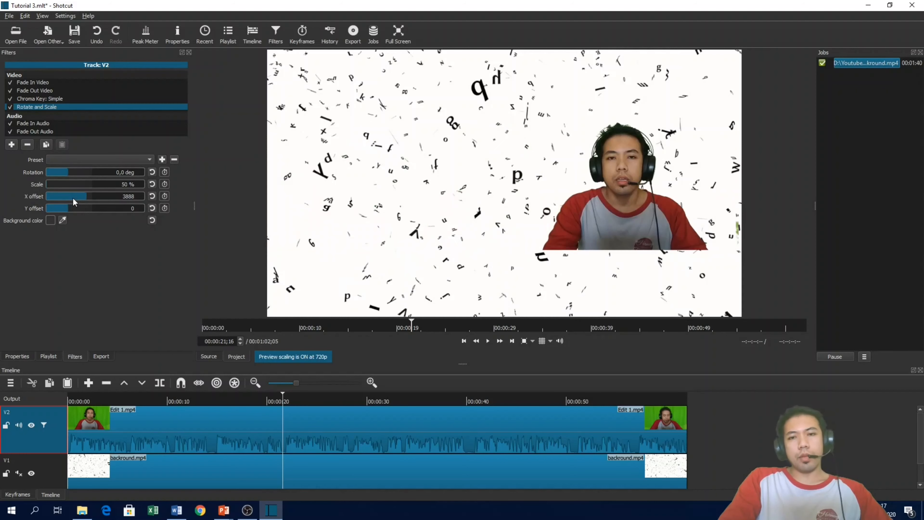
scroll(72, 197, down, 1)
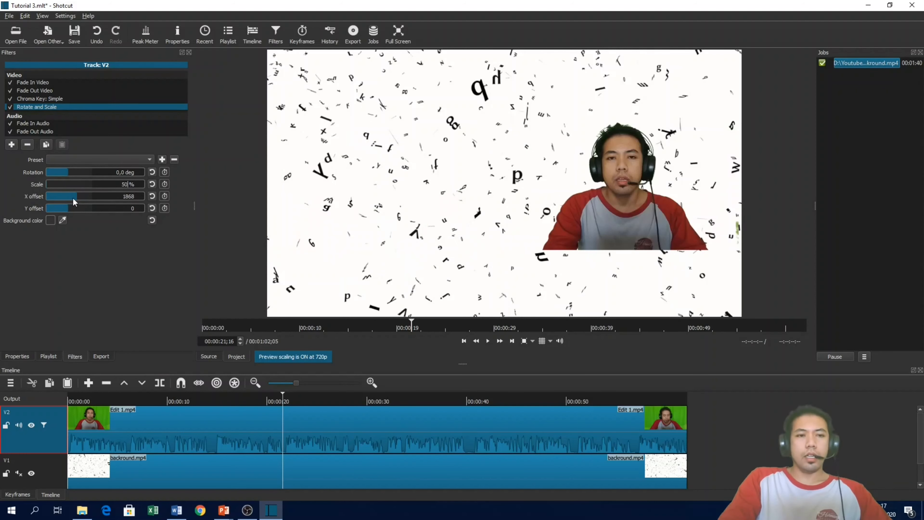
- Shift the scaled speaker on track V2 up and down with the Y offset, ending at 455
click(81, 209)
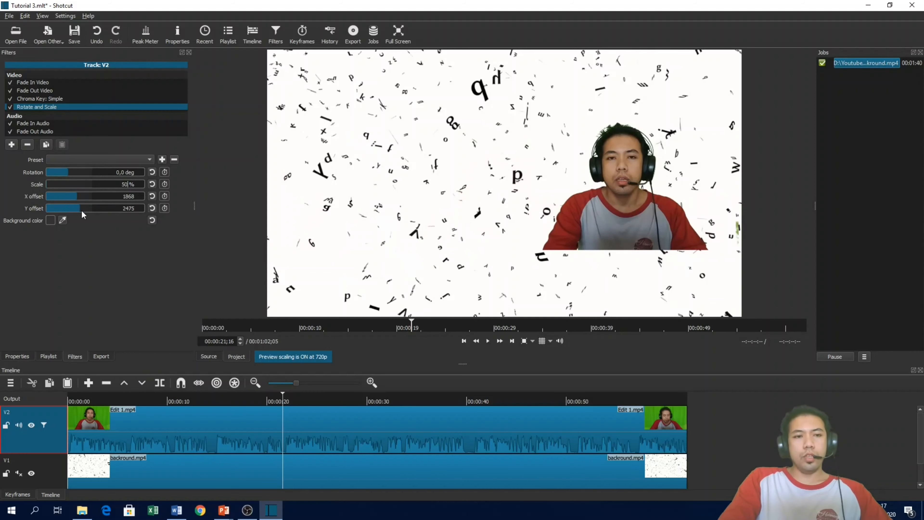
scroll(84, 209, up, 1)
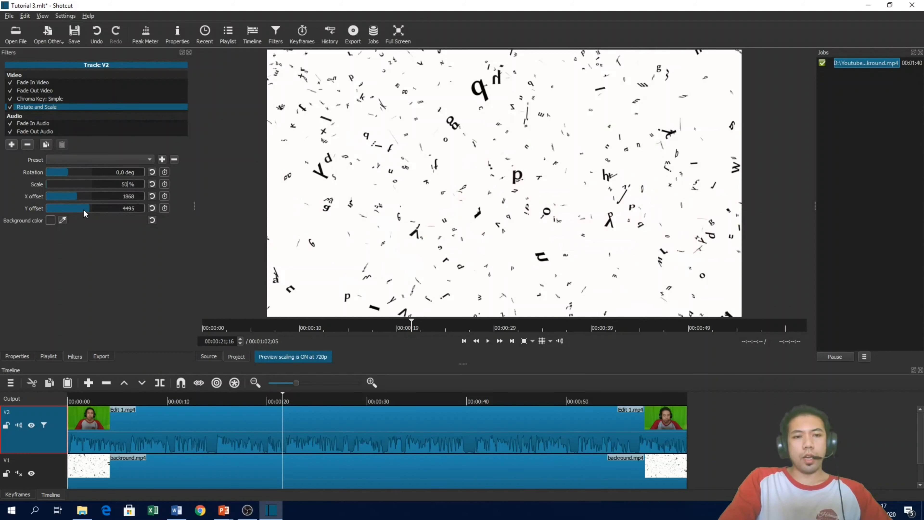
scroll(83, 209, down, 4)
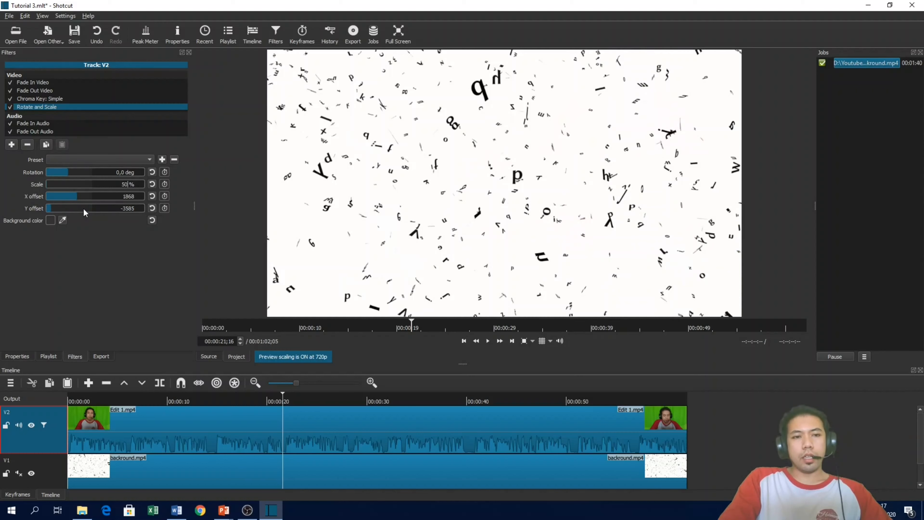
scroll(83, 209, up, 2)
scroll(83, 208, up, 2)
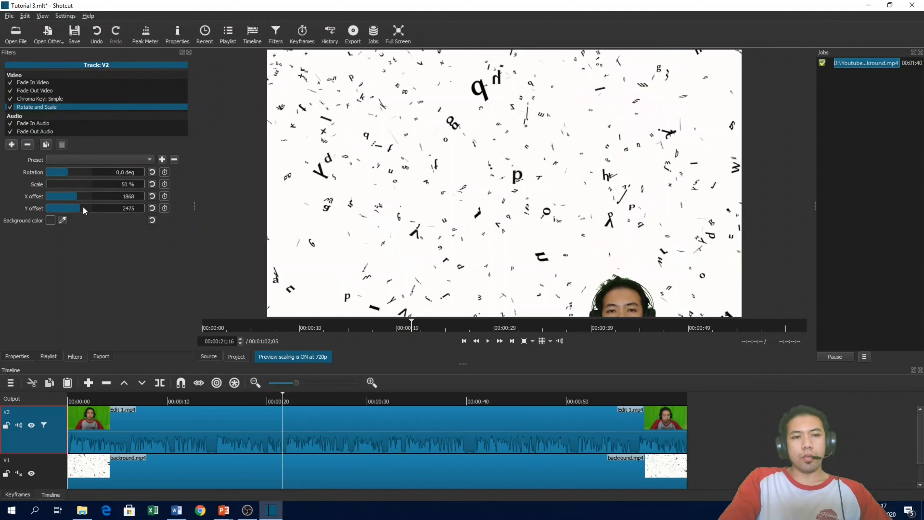
scroll(83, 208, up, 1)
scroll(83, 208, down, 1)
scroll(83, 210, down, 1)
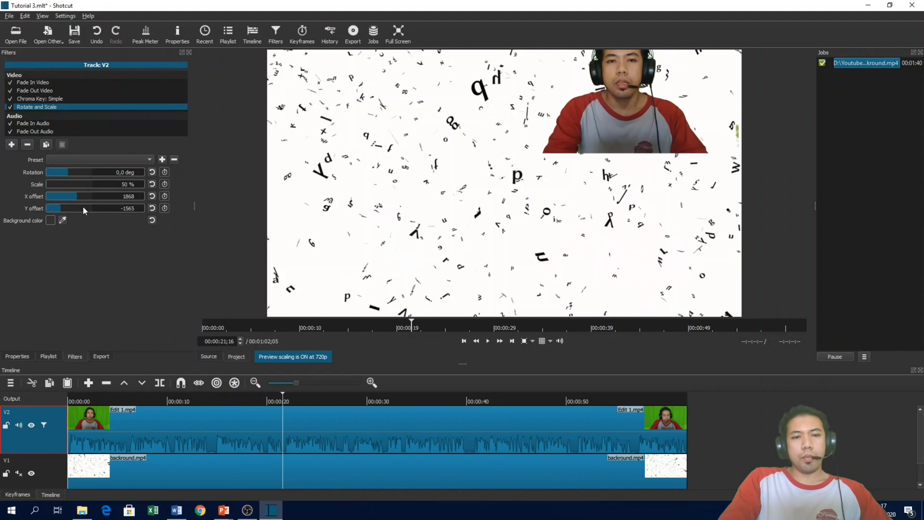
scroll(83, 209, up, 1)
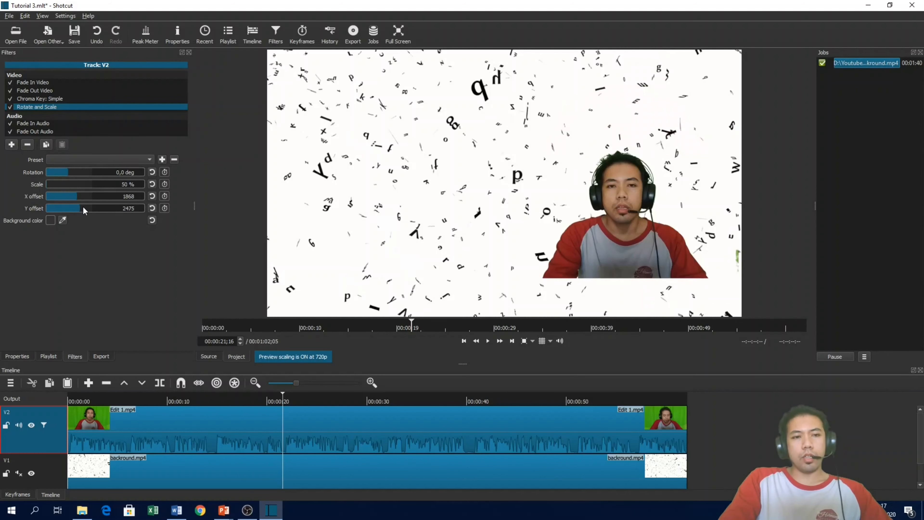
scroll(83, 210, down, 1)
scroll(83, 207, down, 1)
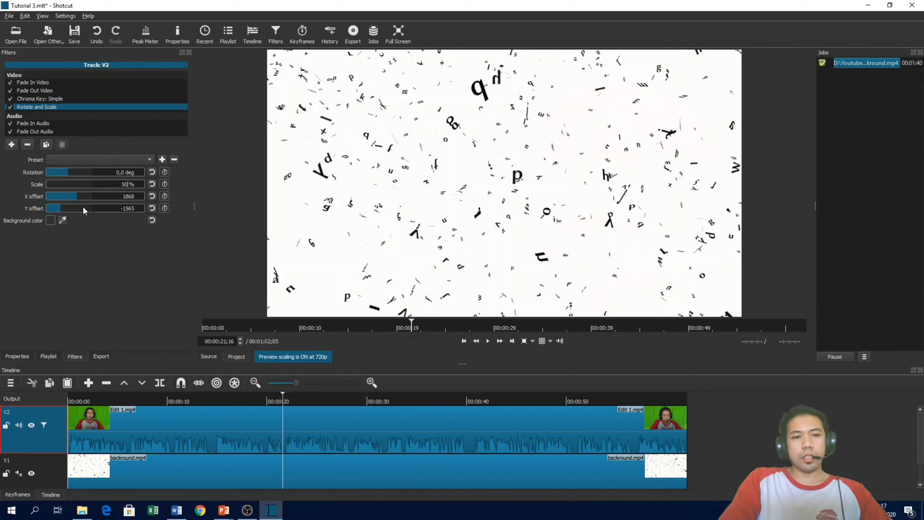
scroll(83, 210, up, 1)
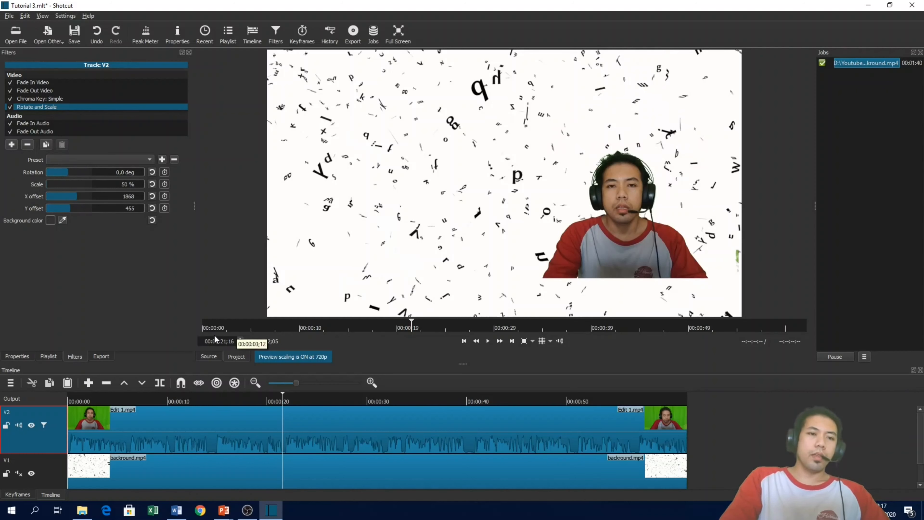
drag(604, 253, 559, 236)
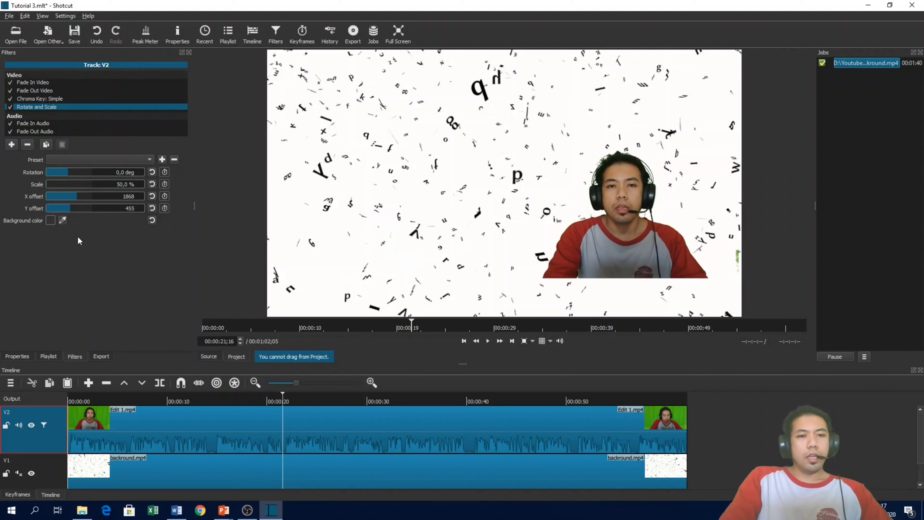
click(49, 220)
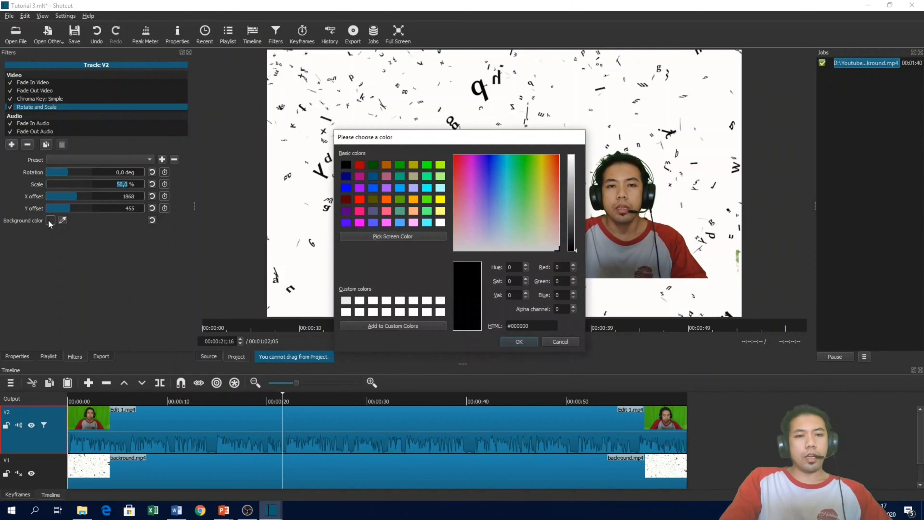
click(483, 177)
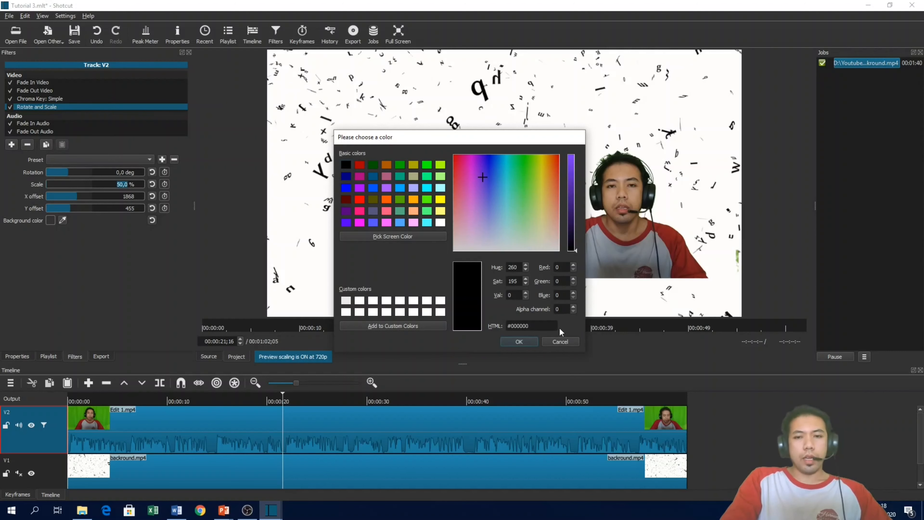
click(559, 343)
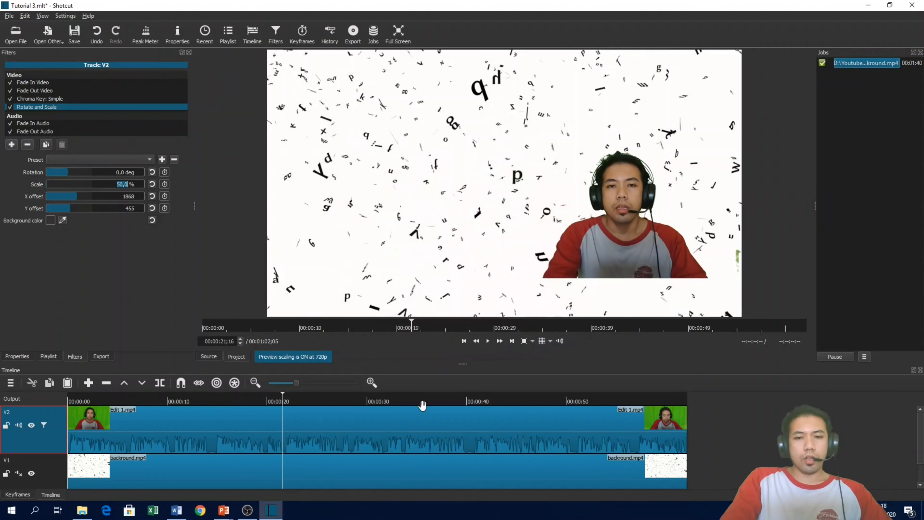
- Hide the background video track V1 and bring up the Rotate and Scale settings of track V2 again
click(31, 474)
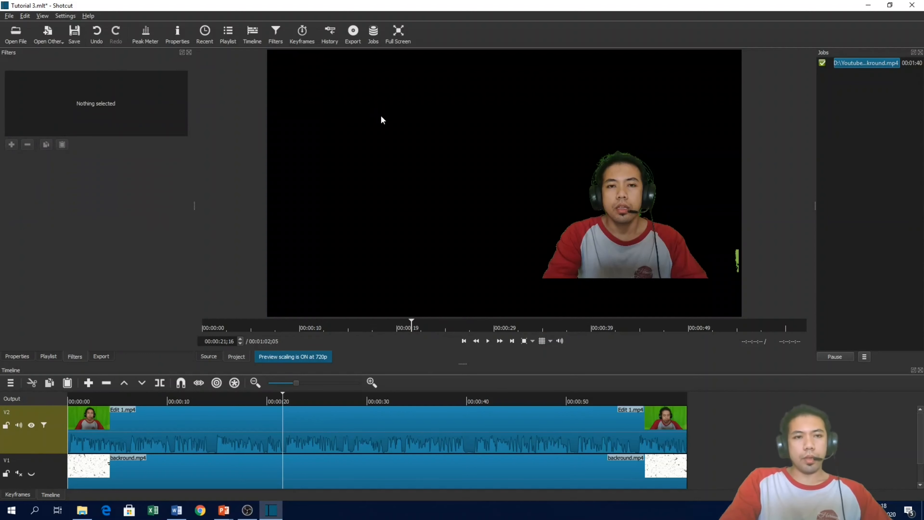
click(15, 445)
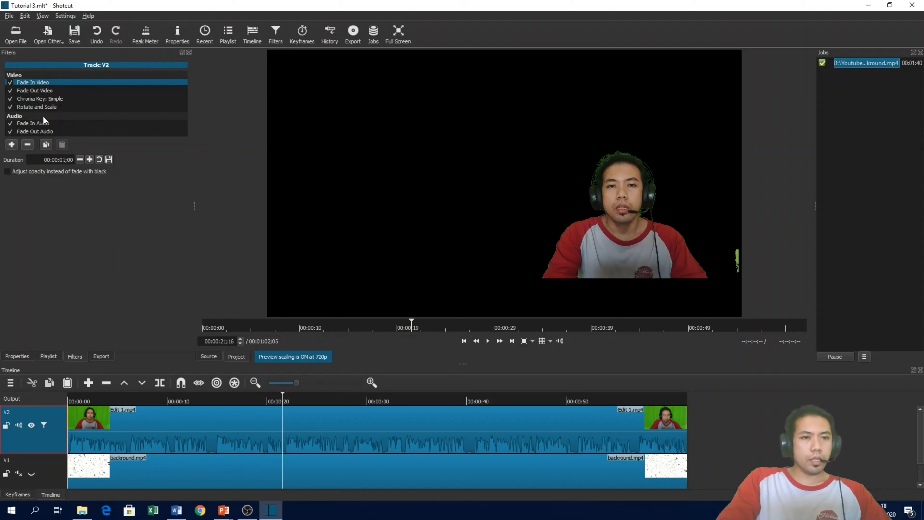
click(35, 107)
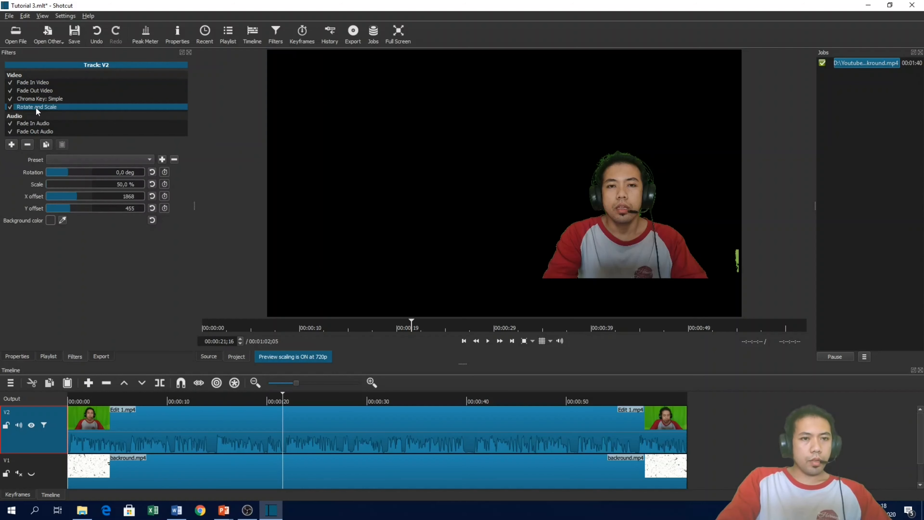
- Set the background color of the Rotate and Scale filter on track V2 to green #56bf5f
click(50, 220)
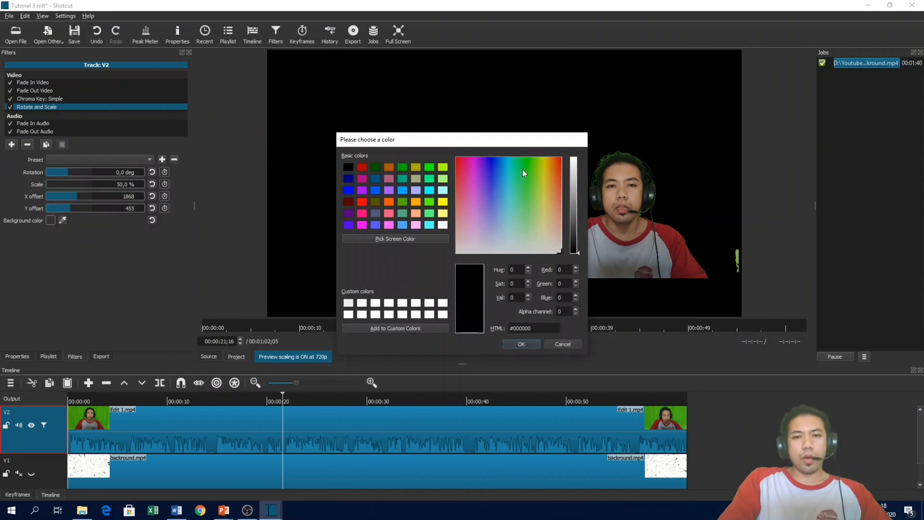
drag(536, 190, 525, 201)
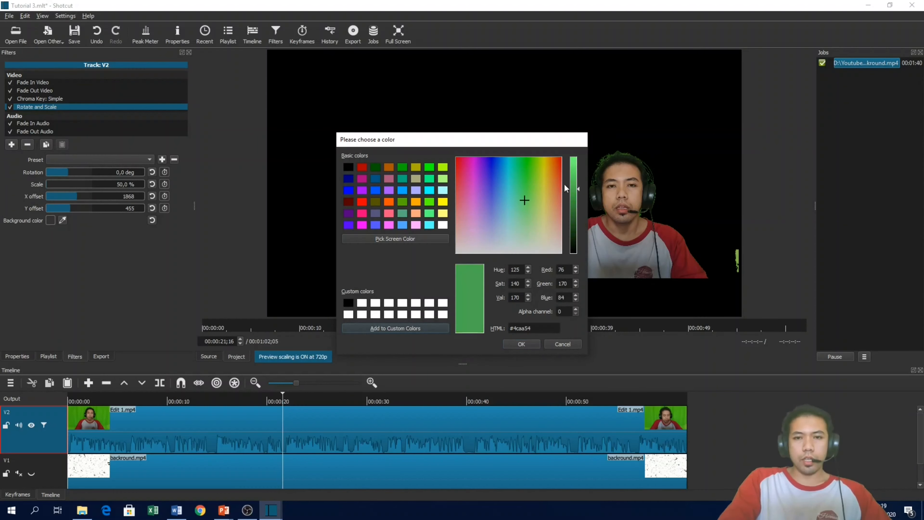
mouse_move(572, 172)
mouse_down()
mouse_move(569, 196)
mouse_move(568, 181)
mouse_up()
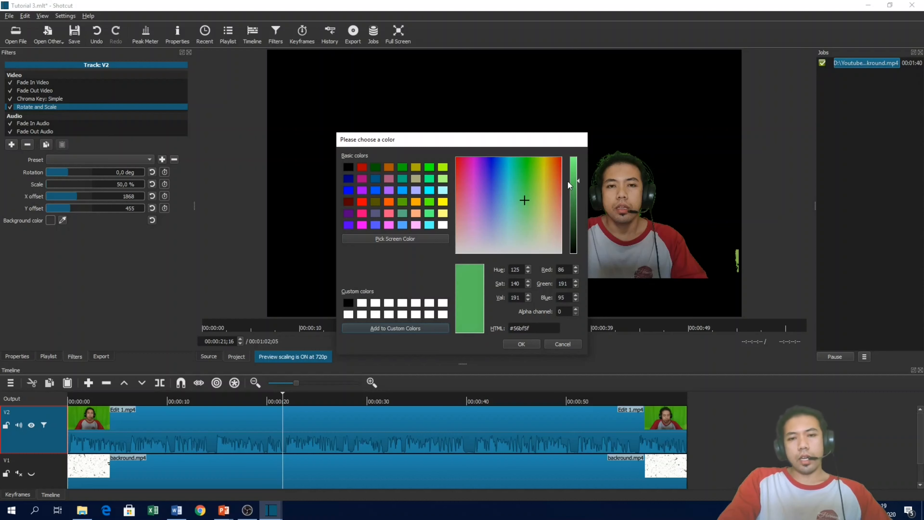
click(522, 344)
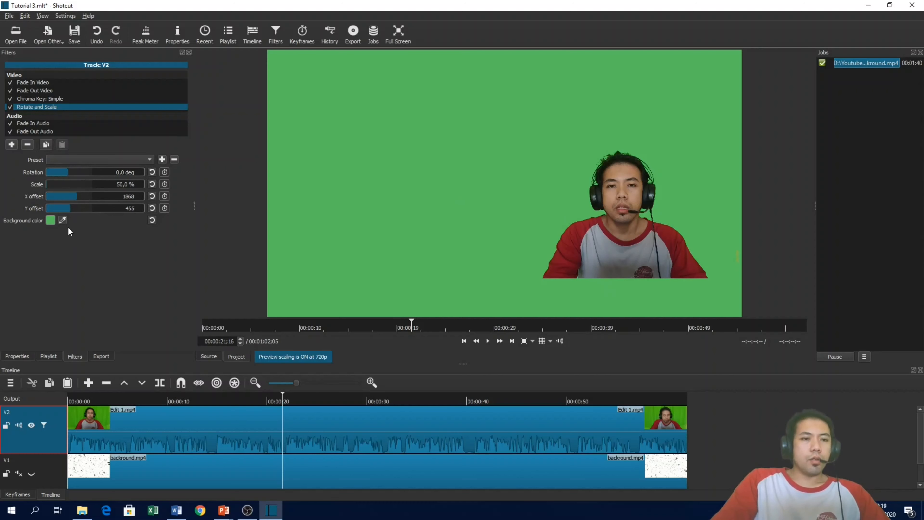
- Sample the filter's background color from the grey front of the speaker's shirt, and replace it with the red sampled from the sleeve
click(63, 220)
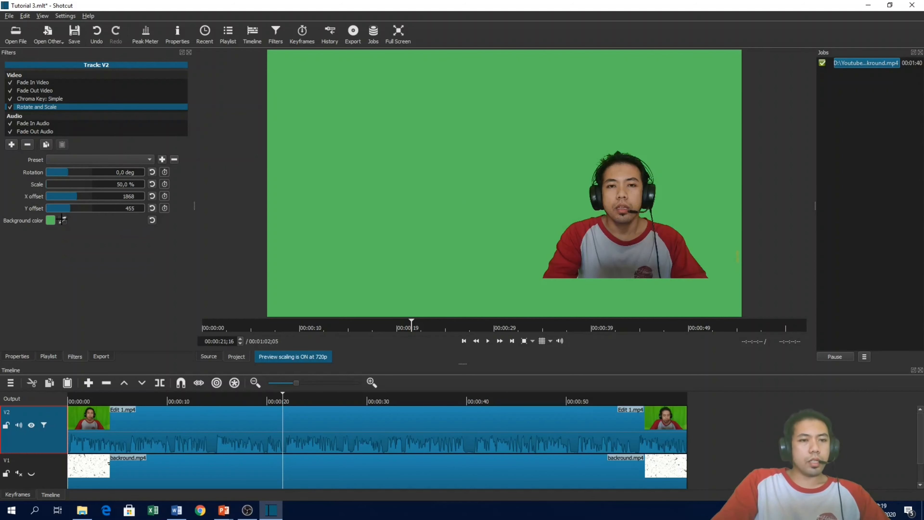
click(460, 304)
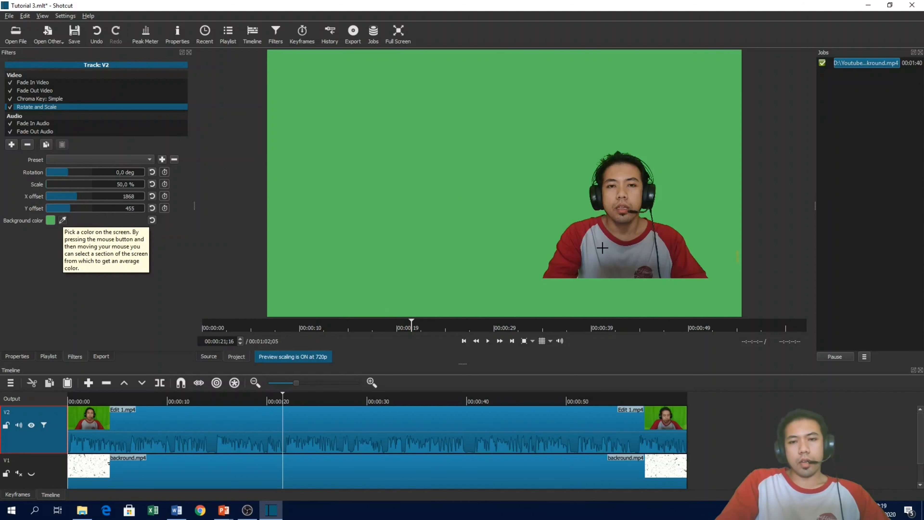
click(604, 252)
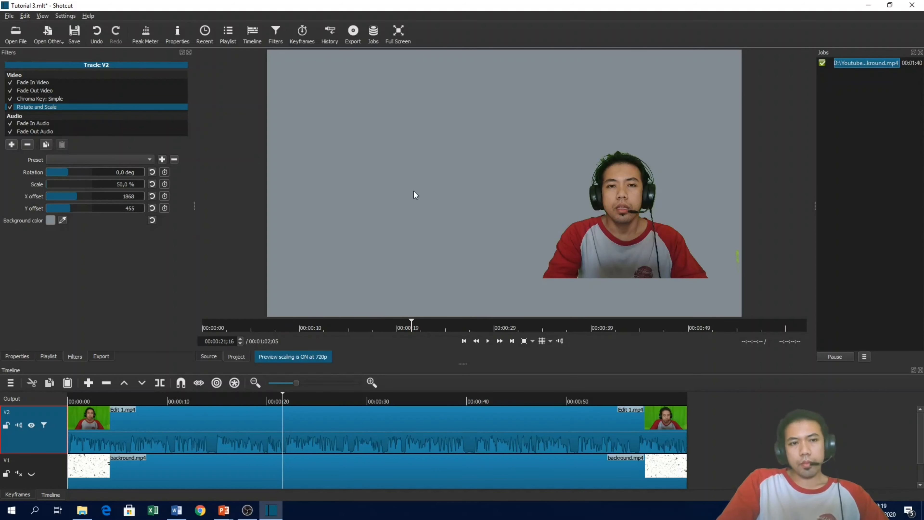
click(61, 220)
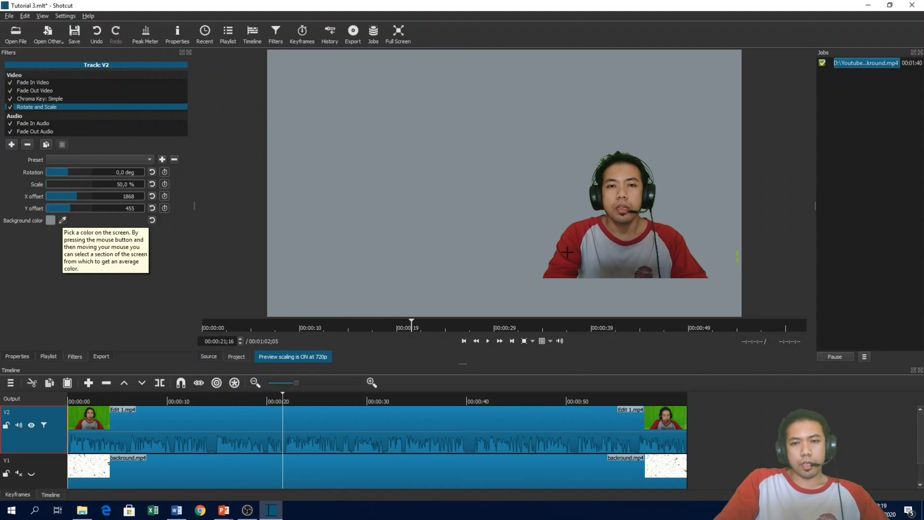
click(567, 252)
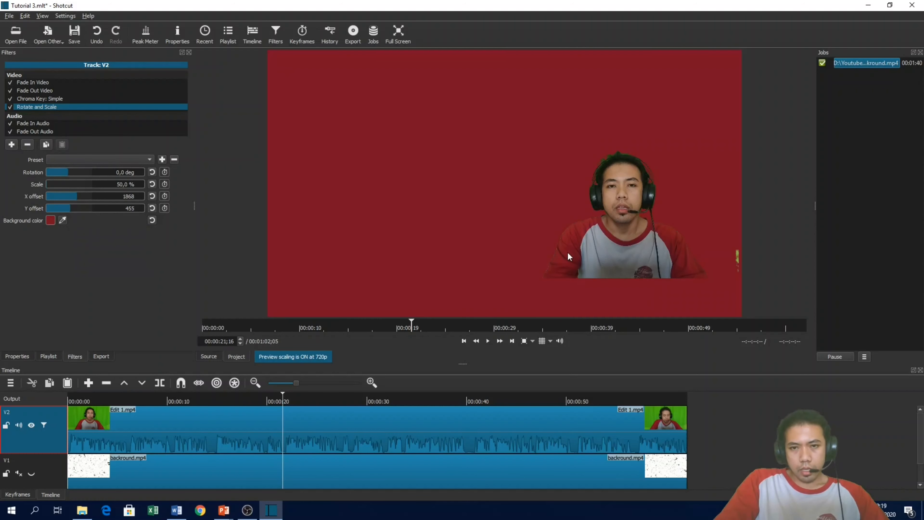